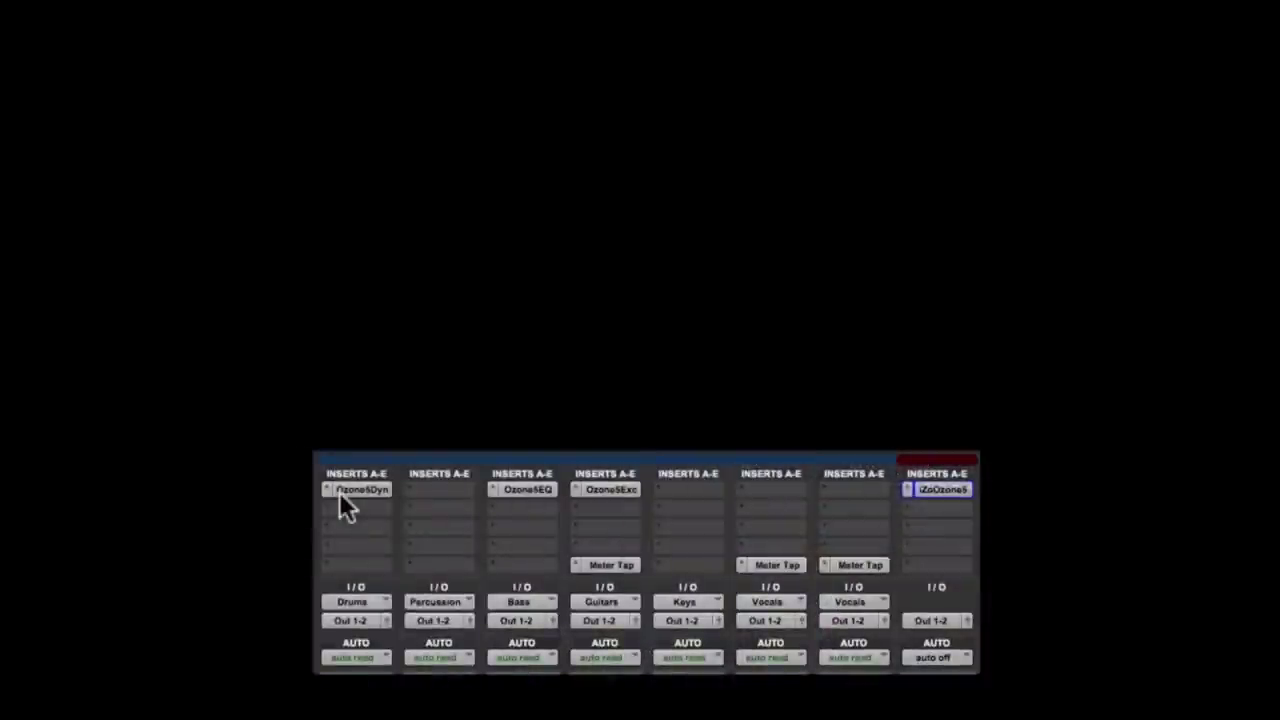
- Open the Ozone 5 Dynamics insert on Drums, the Exciter insert on Guitars and the EQ insert on Bass
click(339, 492)
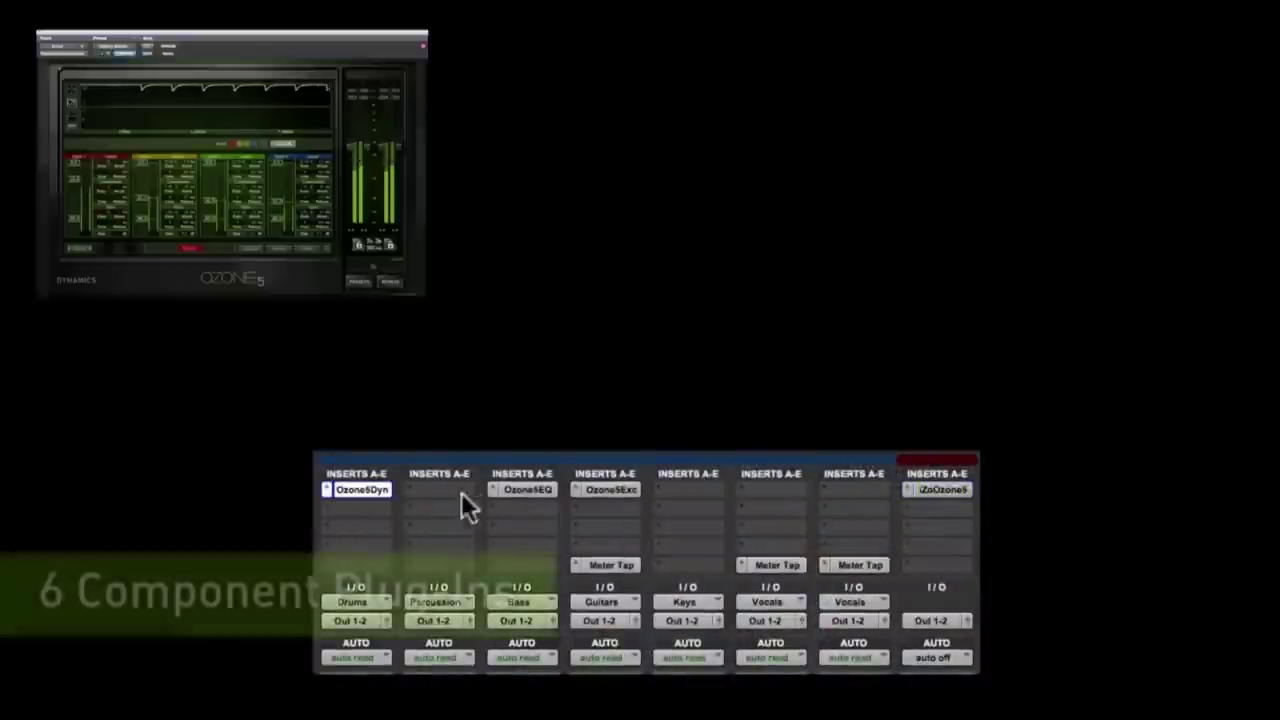
click(590, 495)
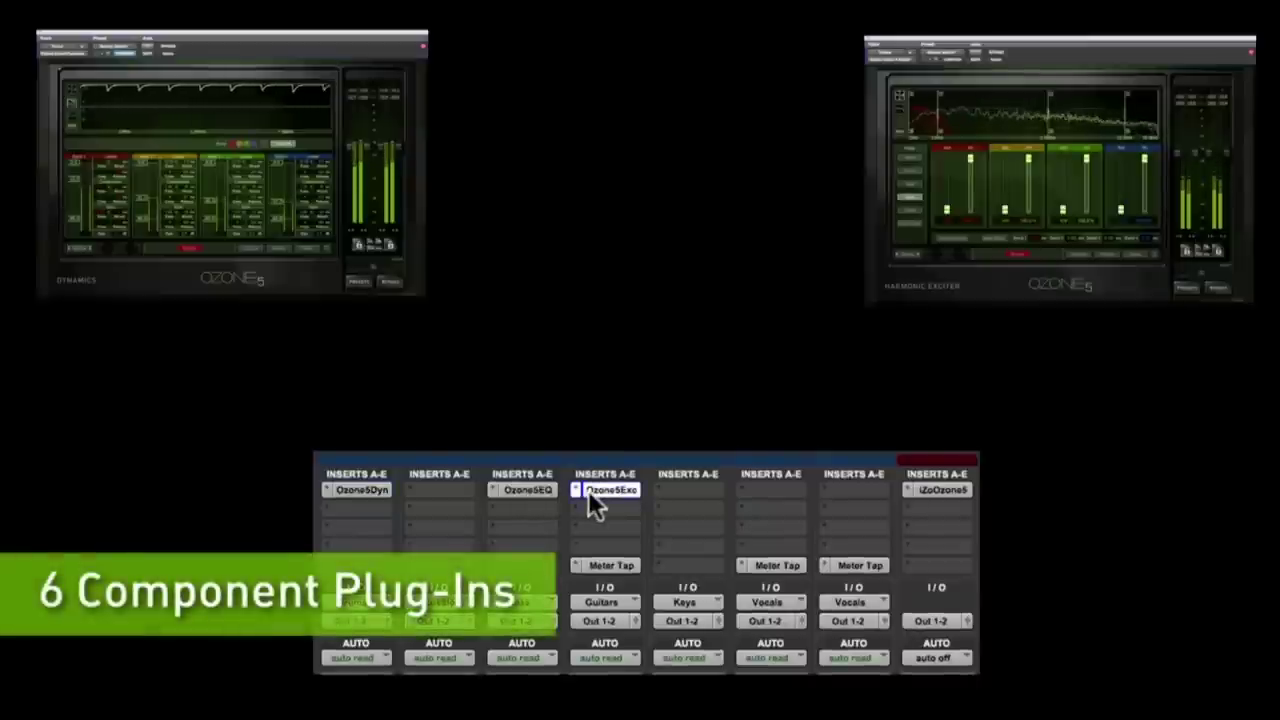
click(531, 491)
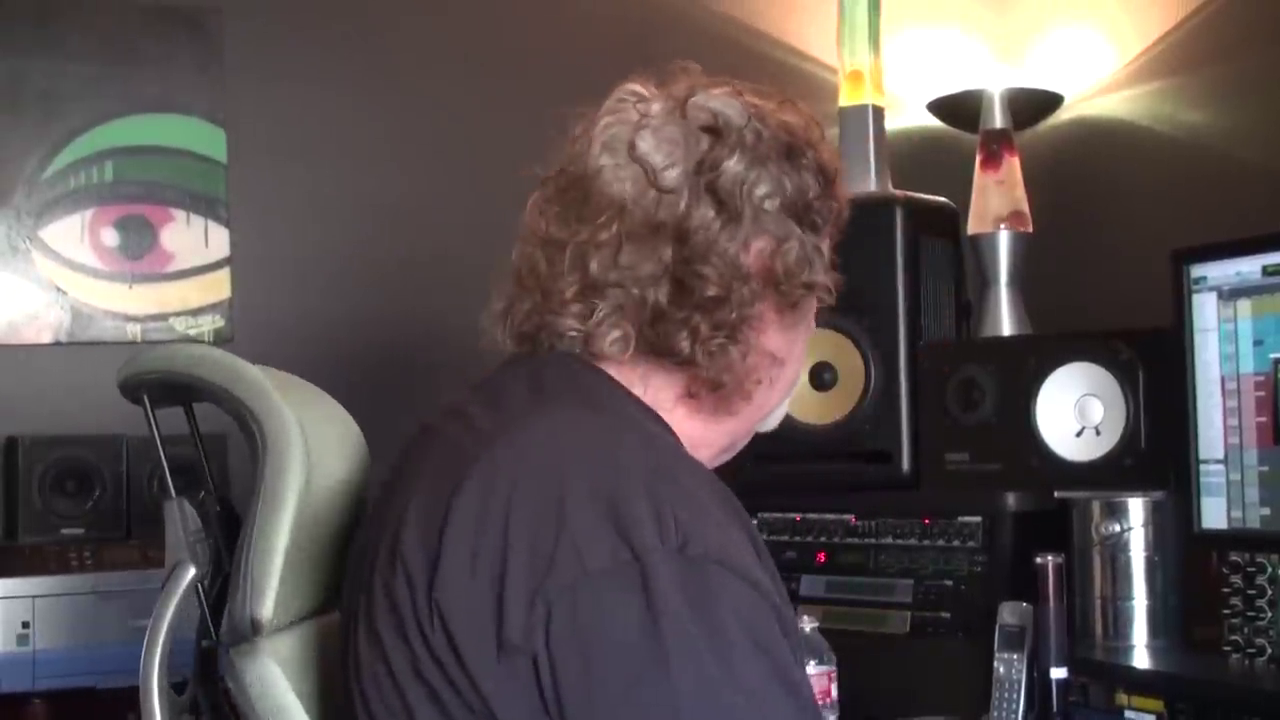
- Load the "Dance Club Master - Crisp Drums (High Latency)" preset
drag(406, 180, 403, 208)
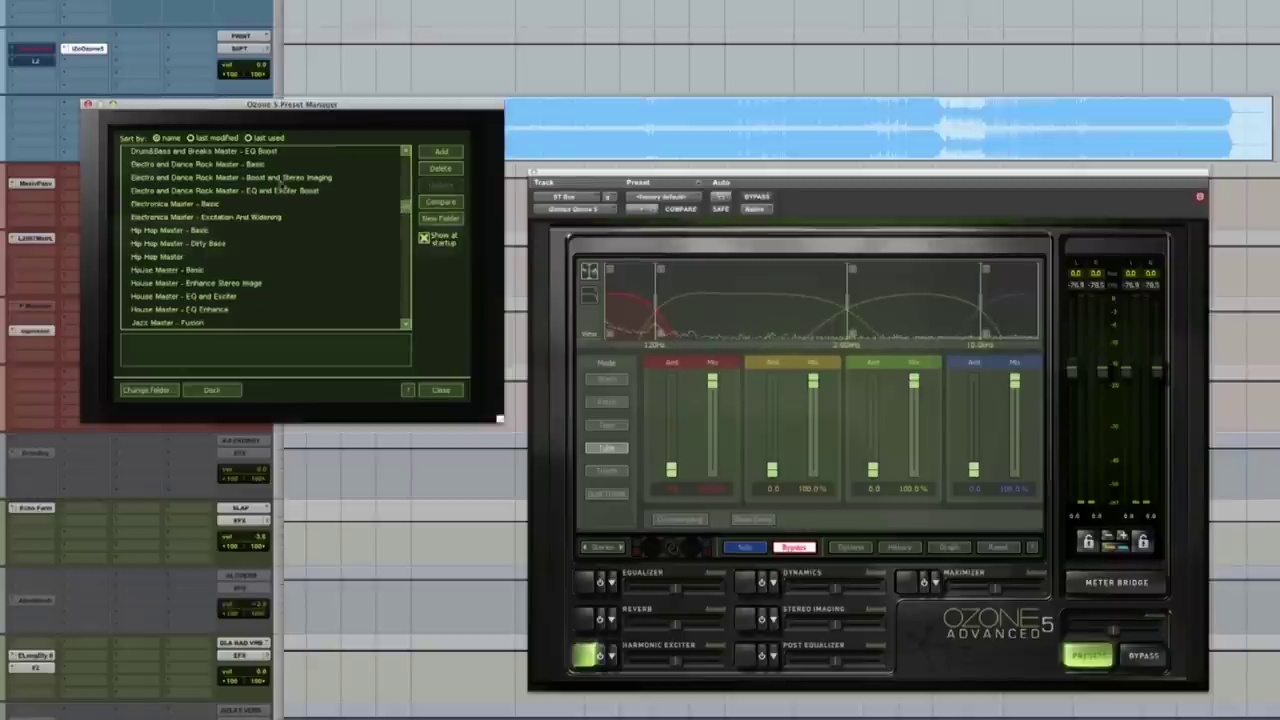
scroll(250, 192, up, 3)
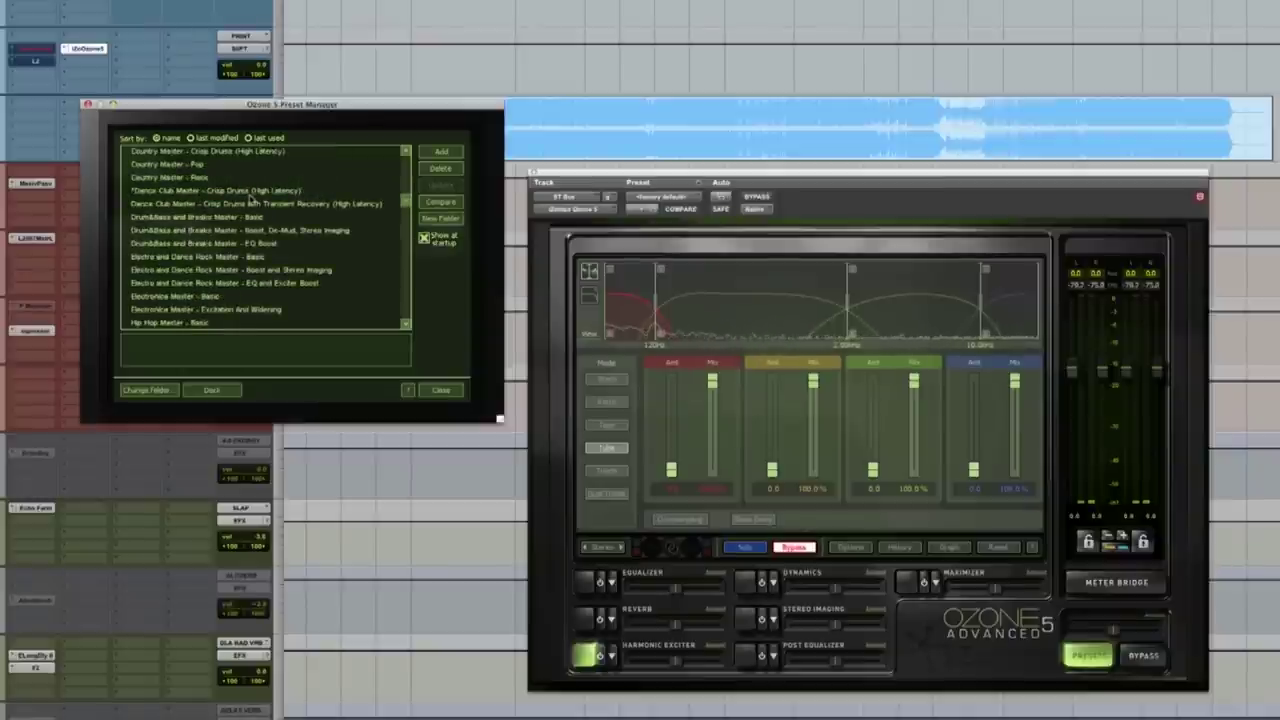
click(226, 190)
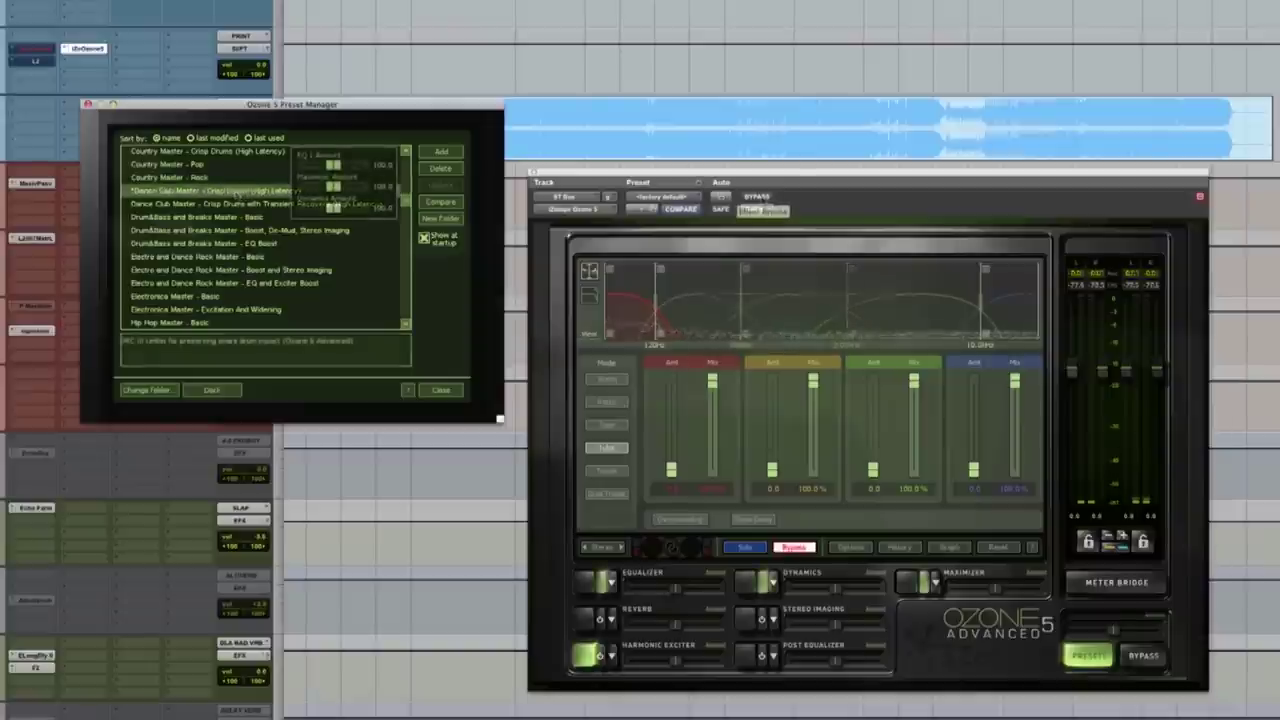
- Compare the mix with and without the mastering plug-in by toggling its effect bypass
click(756, 197)
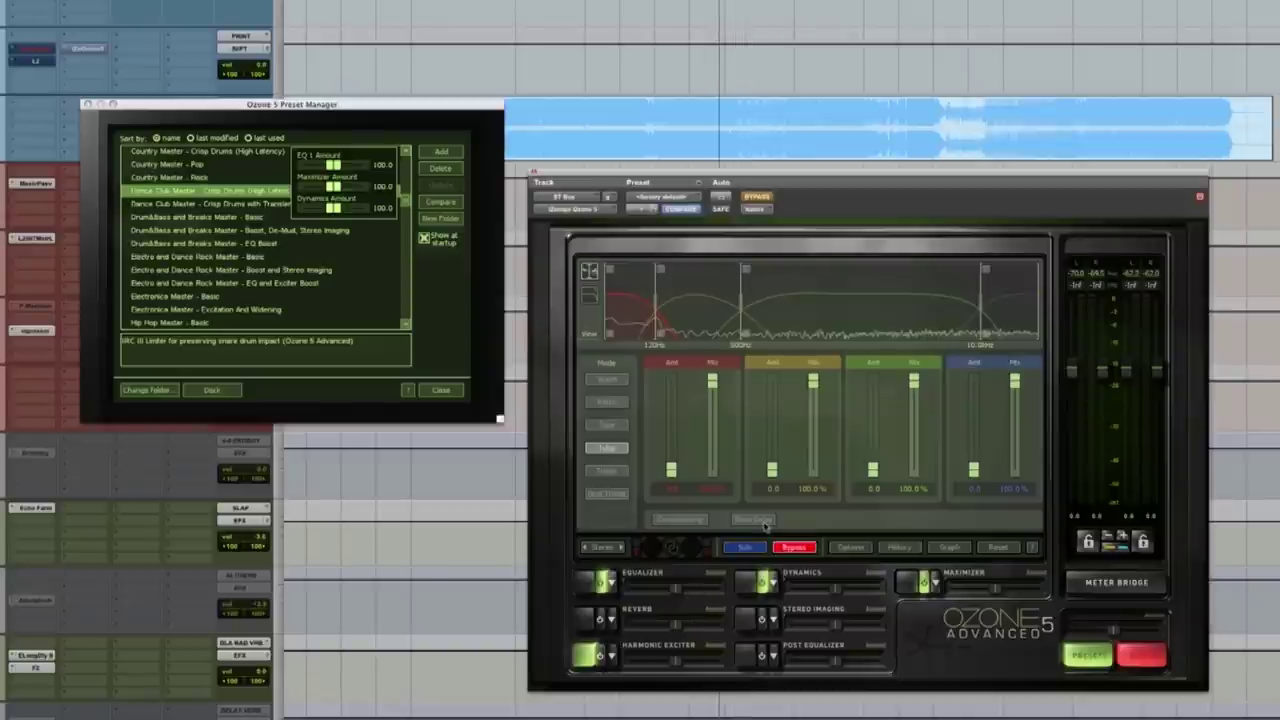
click(766, 514)
click(764, 202)
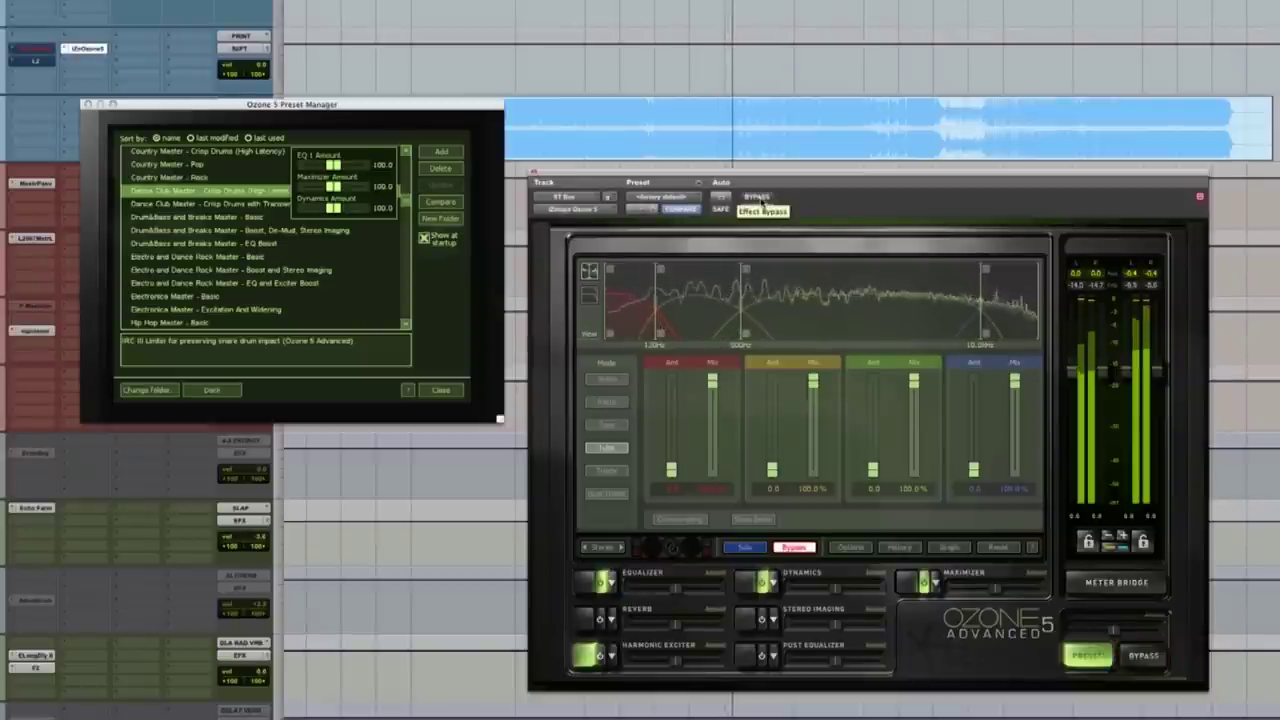
click(760, 202)
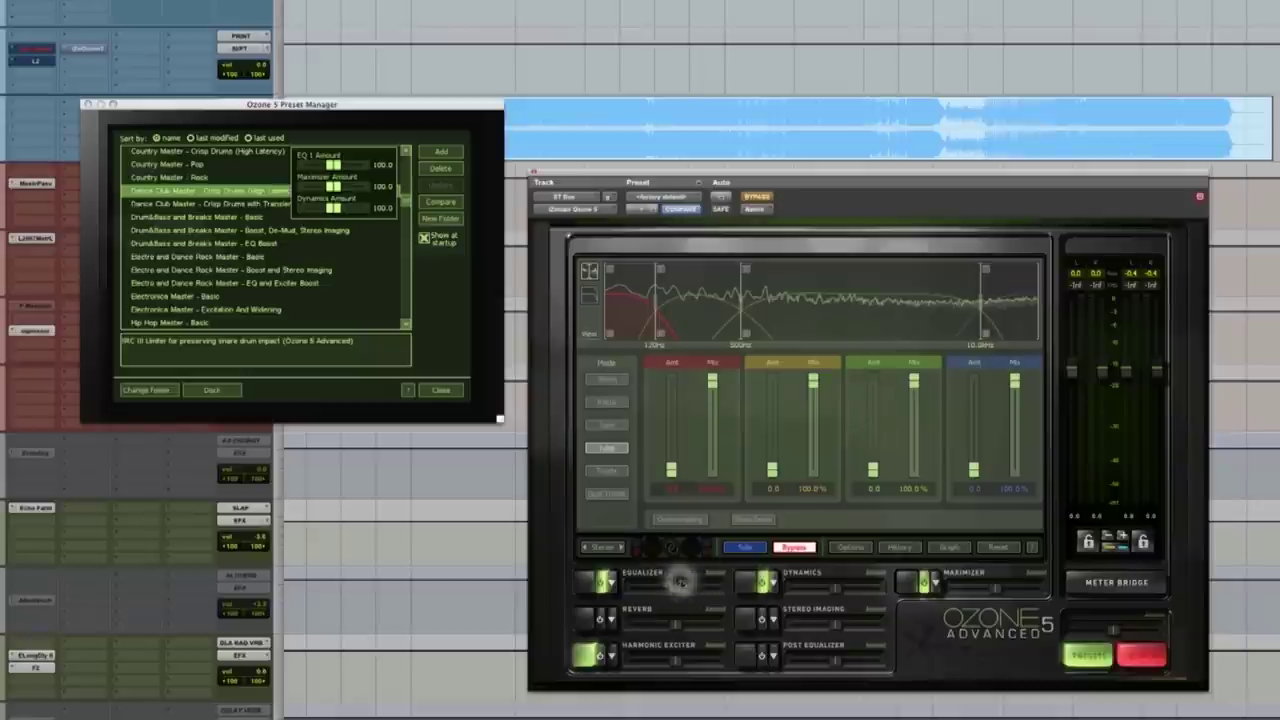
- Inspect the preset's Equalizer and Maximizer modules, and take the plug-in out of bypass
click(588, 584)
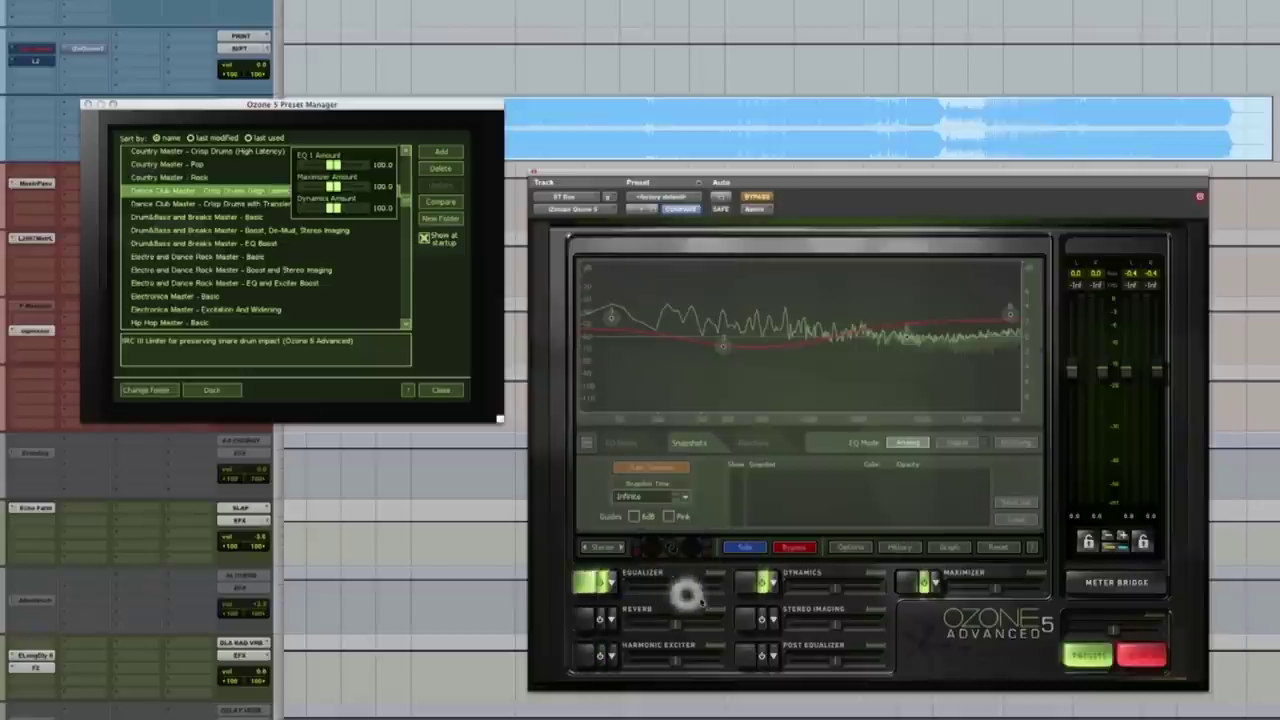
click(904, 582)
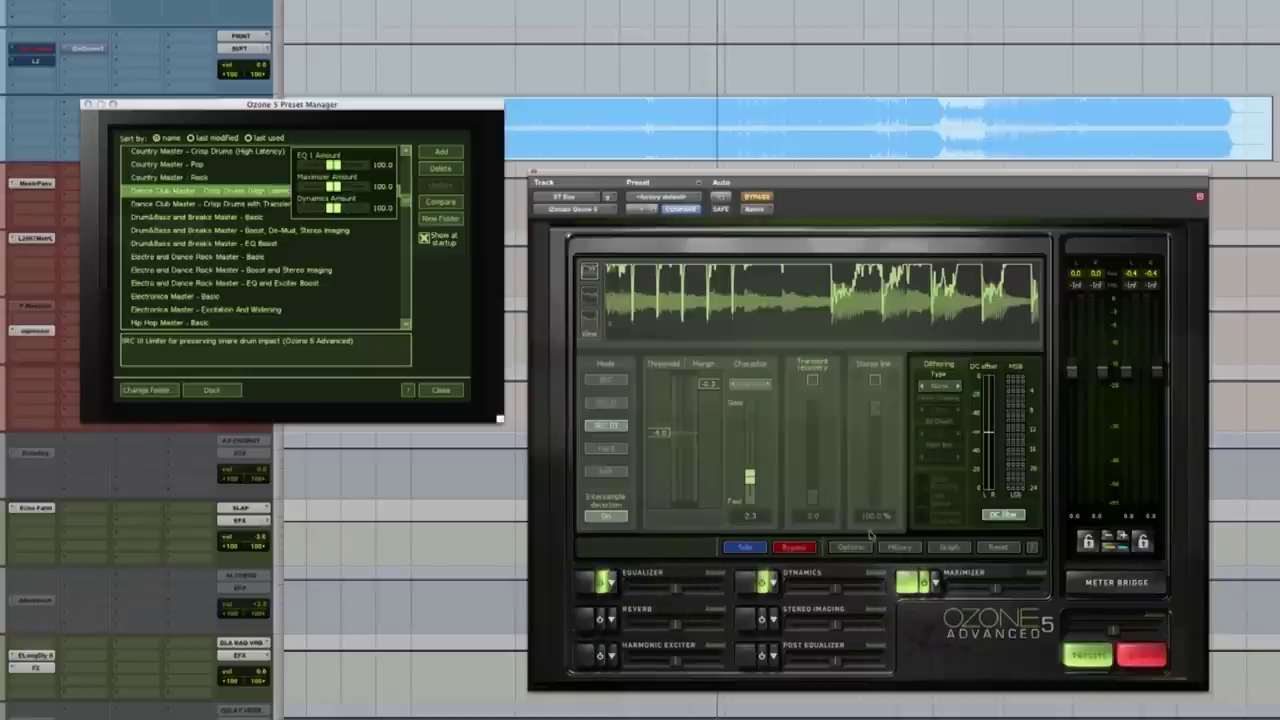
click(757, 197)
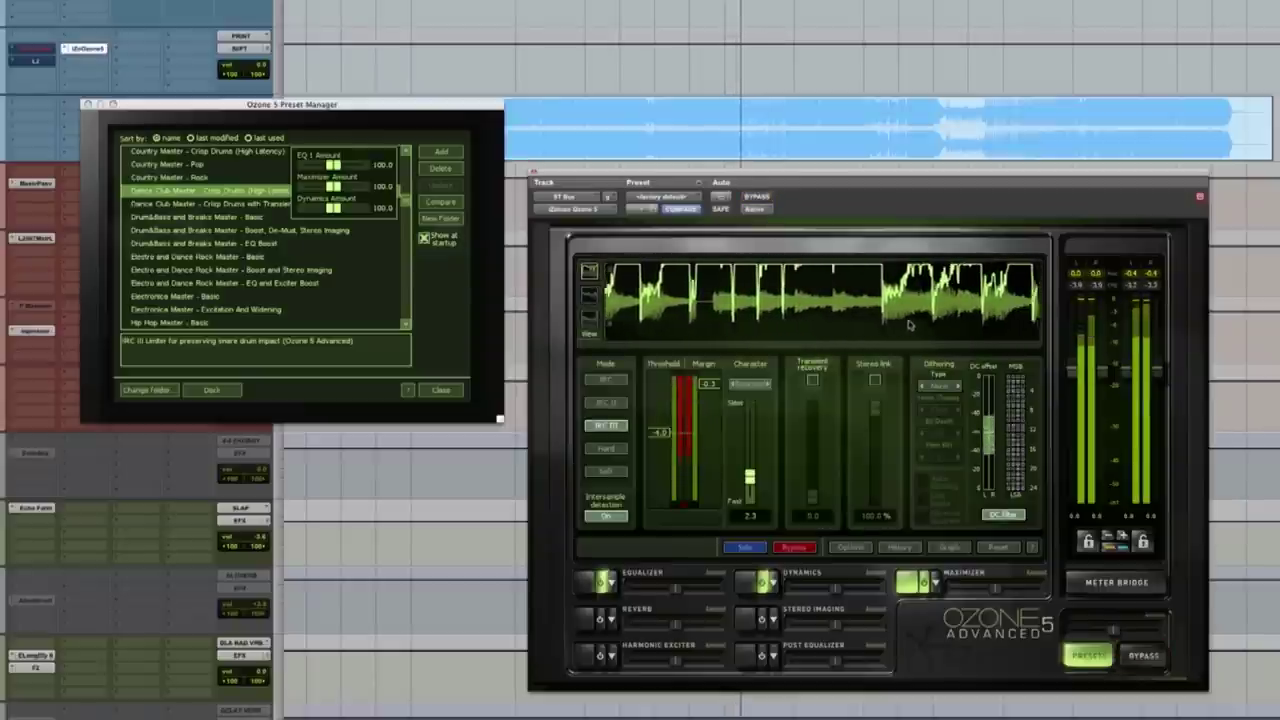
- Restart playback and raise the Maximizer threshold to -1.6
key(space)
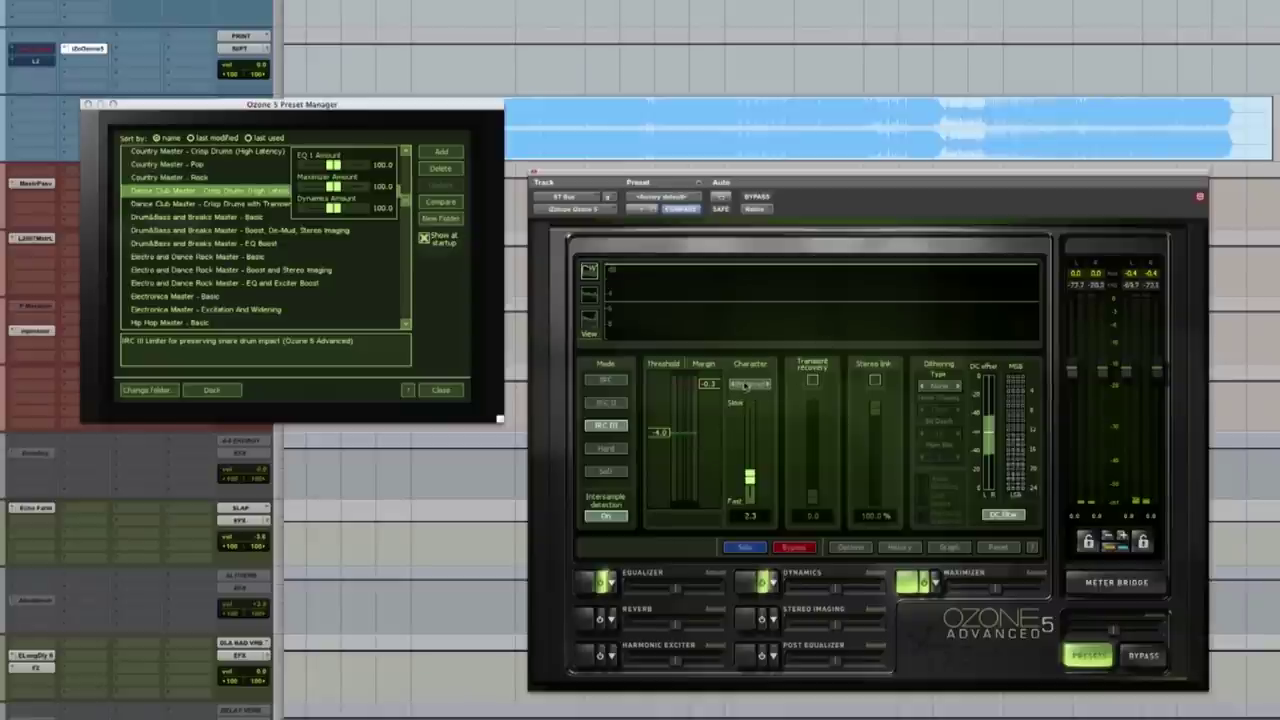
key(space)
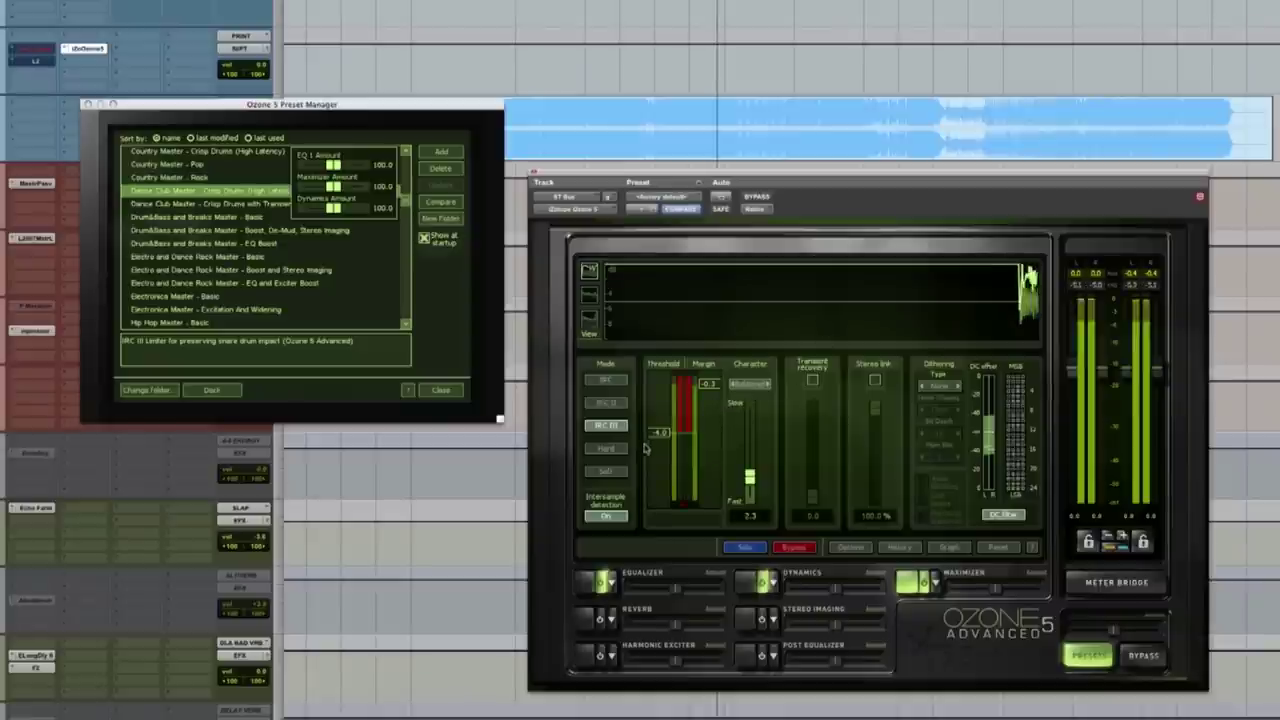
drag(660, 433, 651, 402)
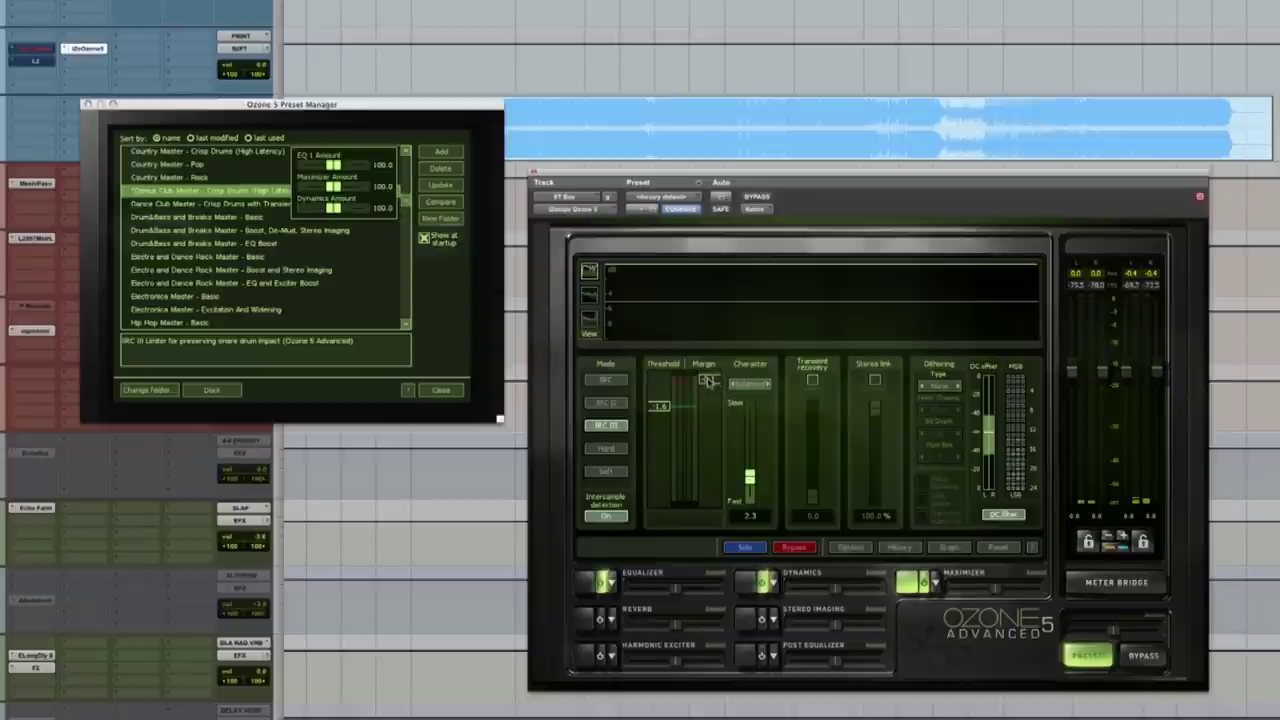
- Compare the Maximizer's Hard, IRC and IRC II limiting modes, and return to IRC III
click(605, 448)
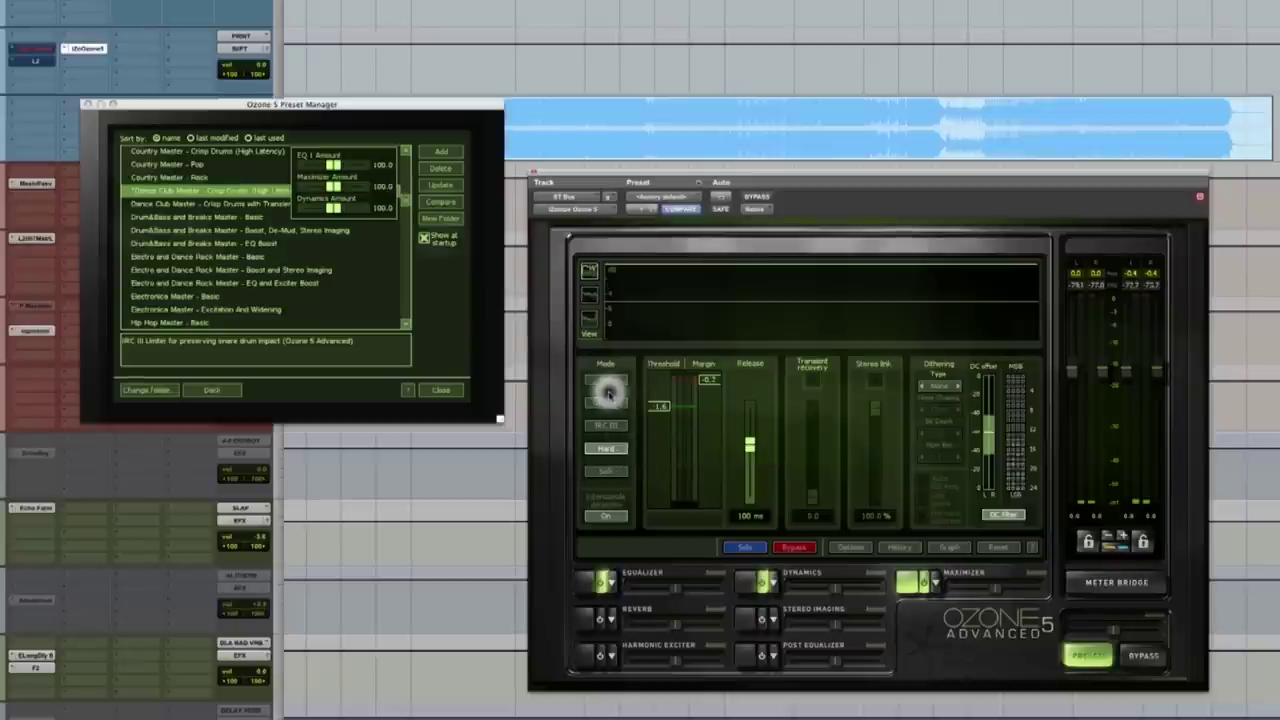
click(607, 380)
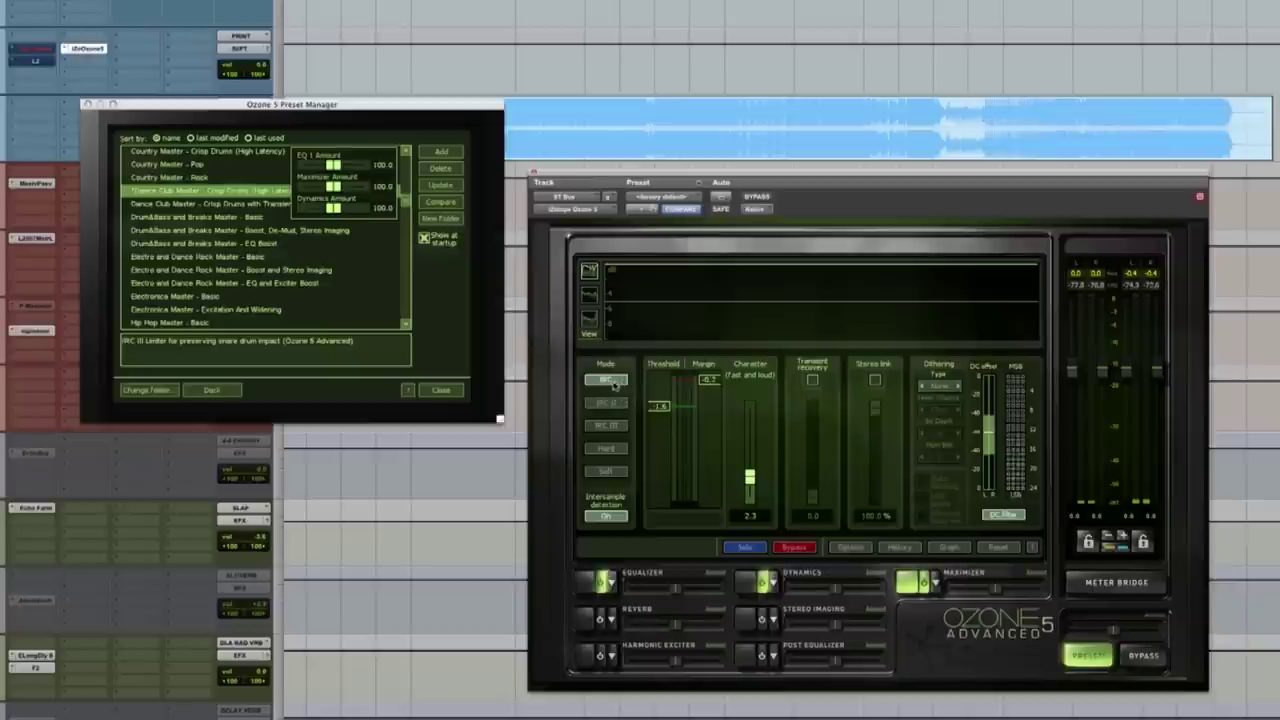
key(space)
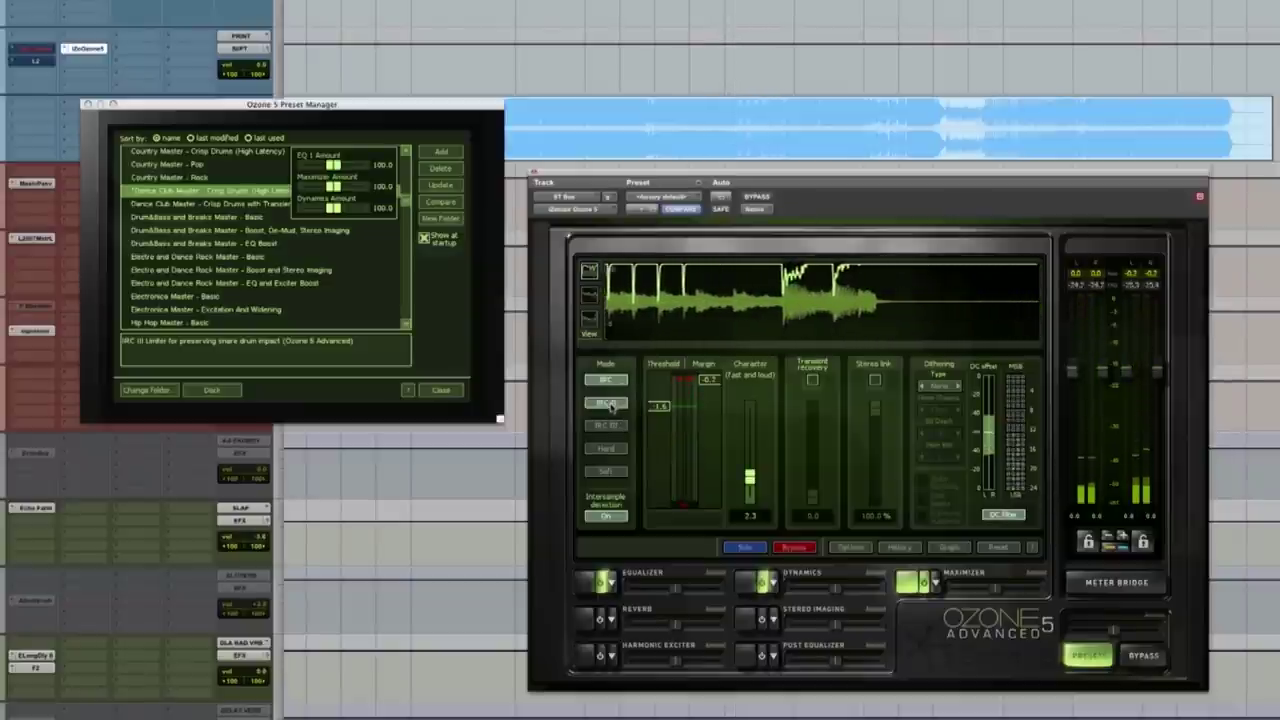
click(612, 405)
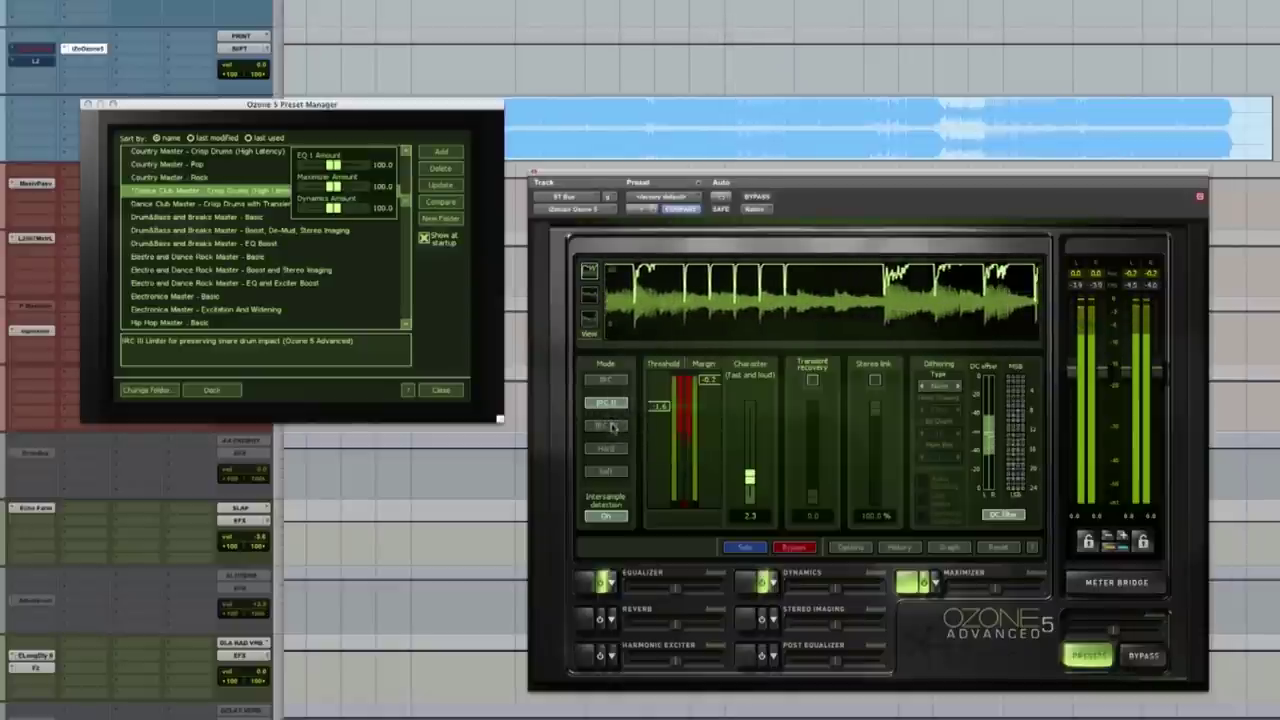
click(612, 425)
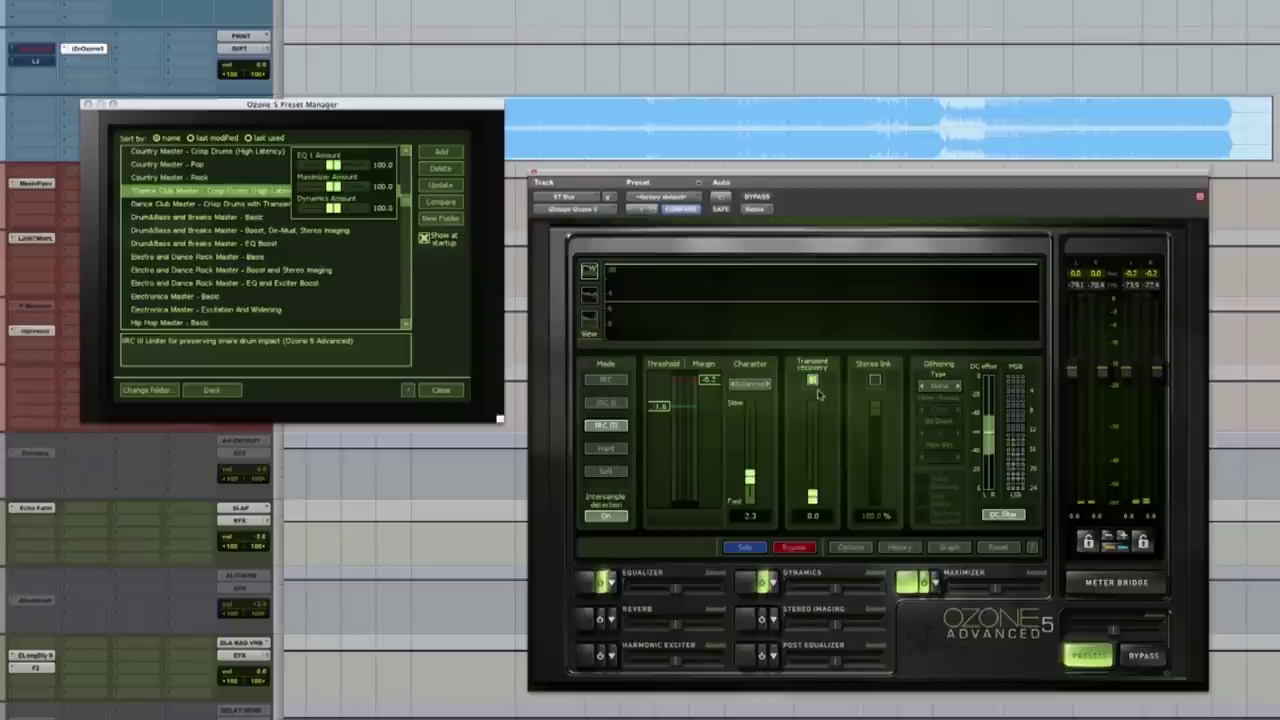
- Audition the IRC III limiter with transient recovery enabled, comparing playback with the plug-in bypassed and active
key(space)
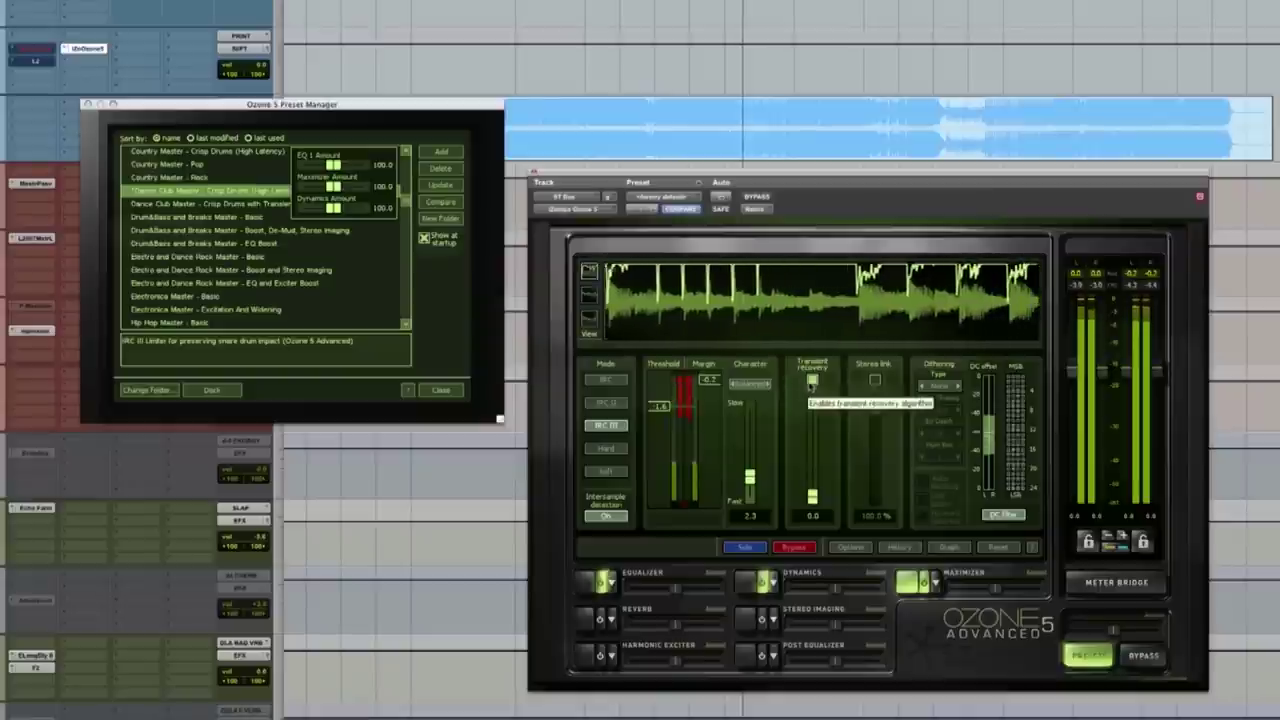
click(757, 197)
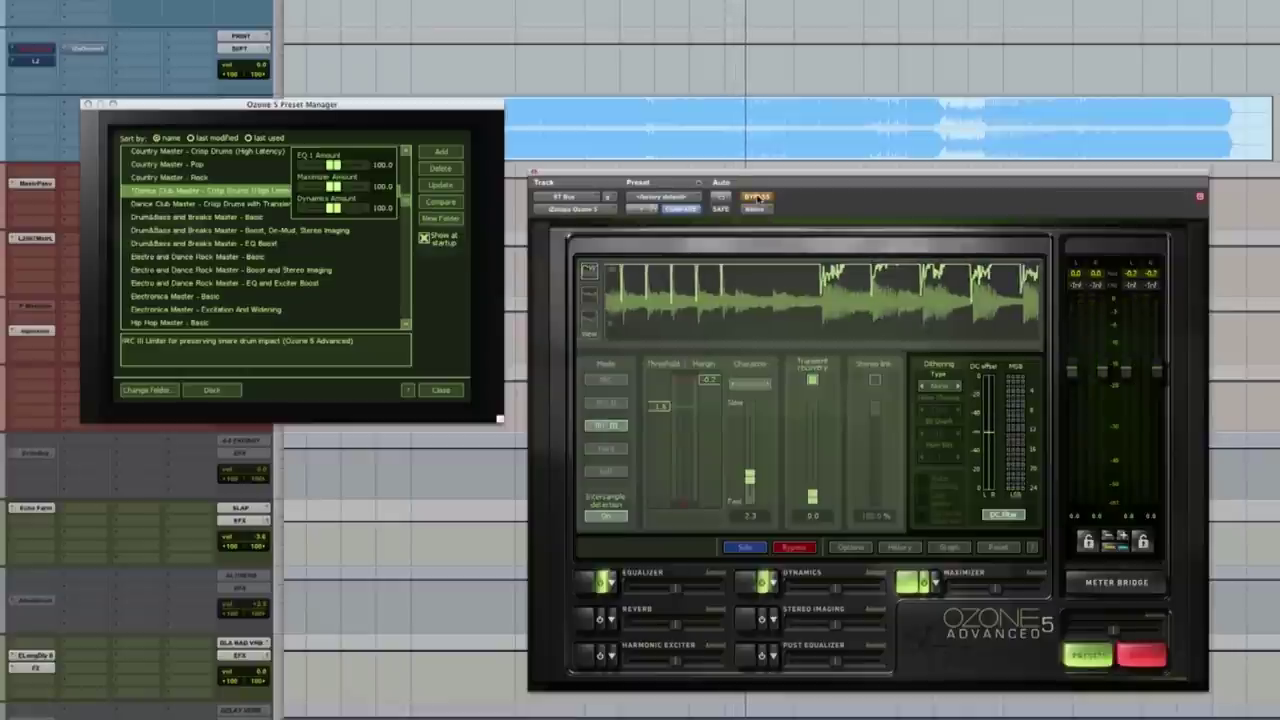
click(757, 197)
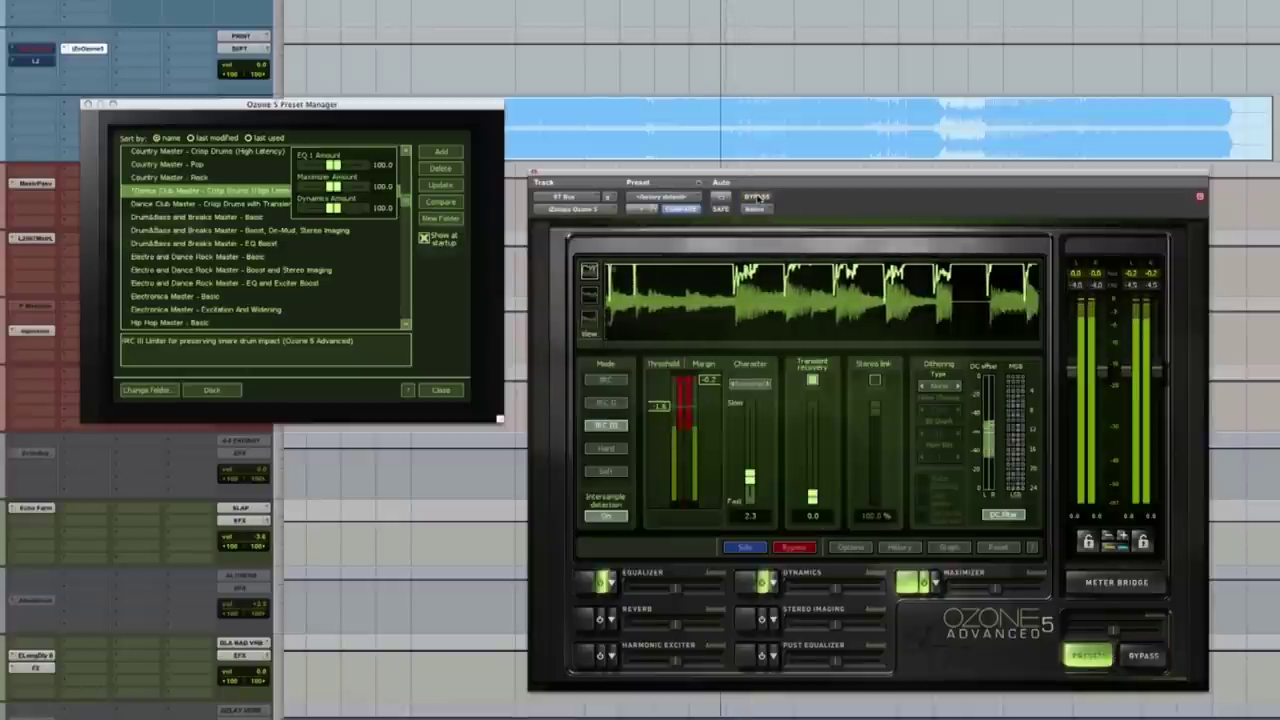
key(space)
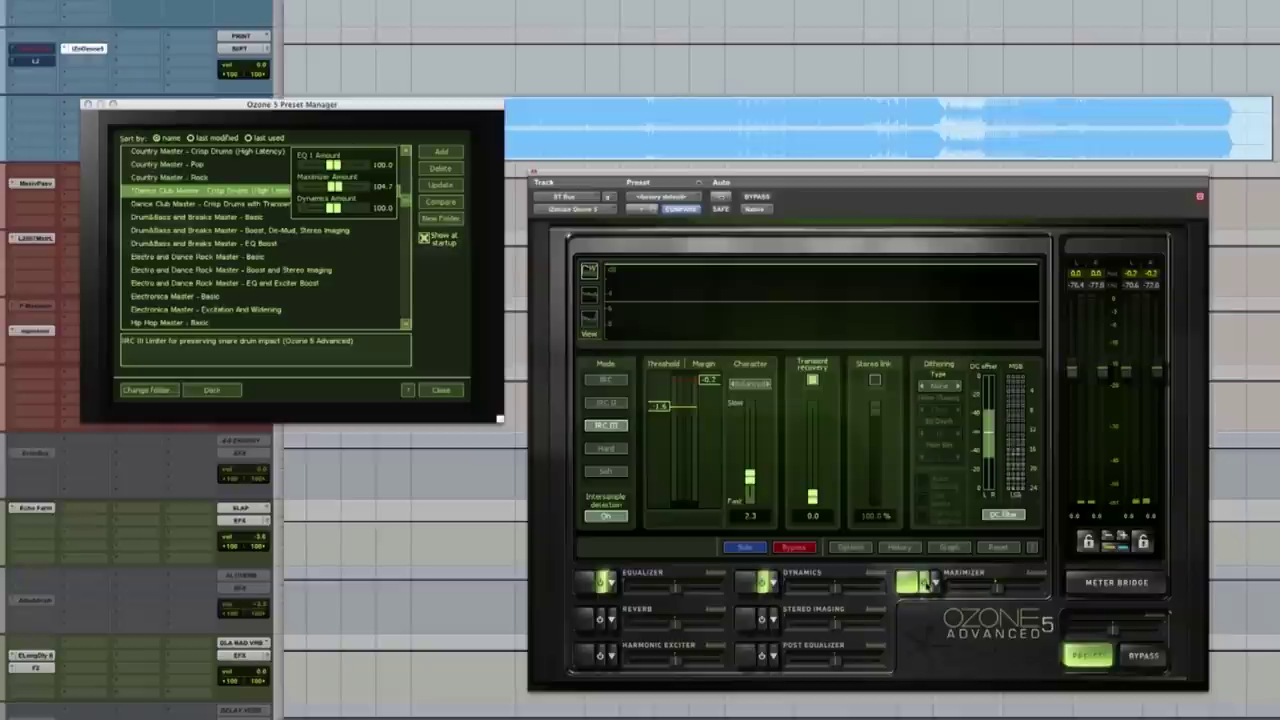
- Solo the Maximizer module and sweep its amount during playback, finishing at about 98
click(745, 548)
key(space)
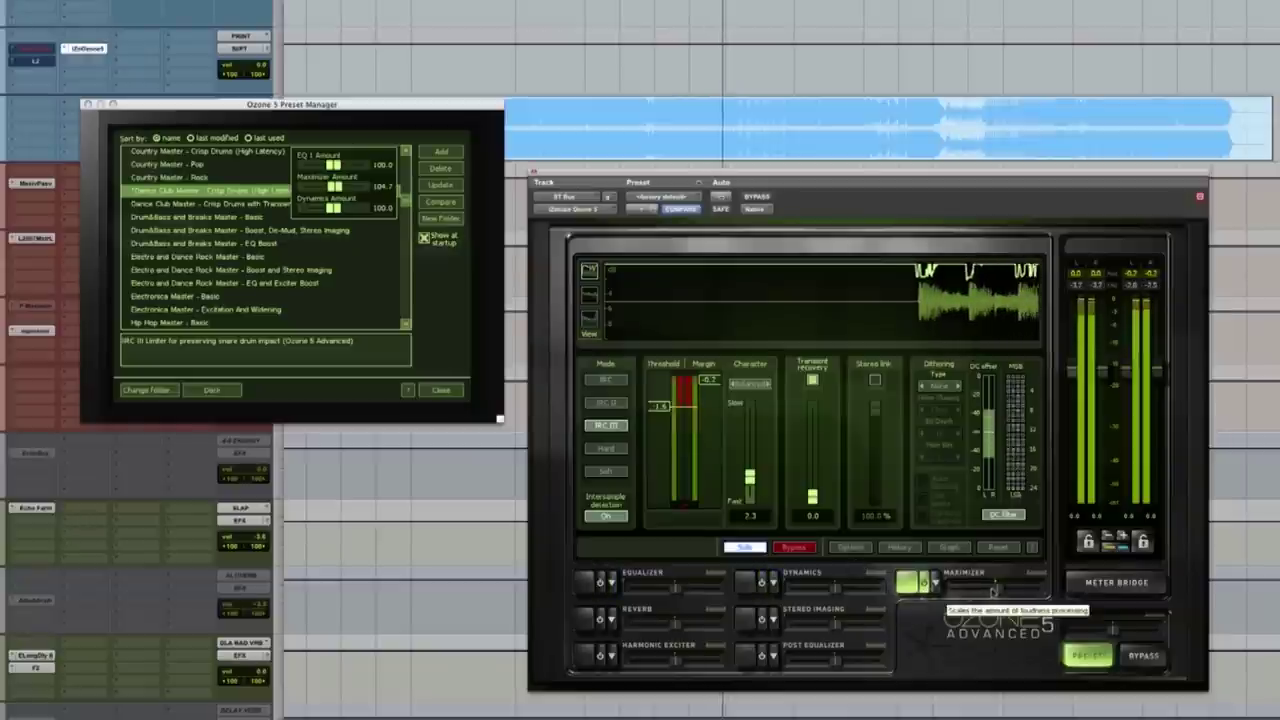
drag(997, 590, 1045, 589)
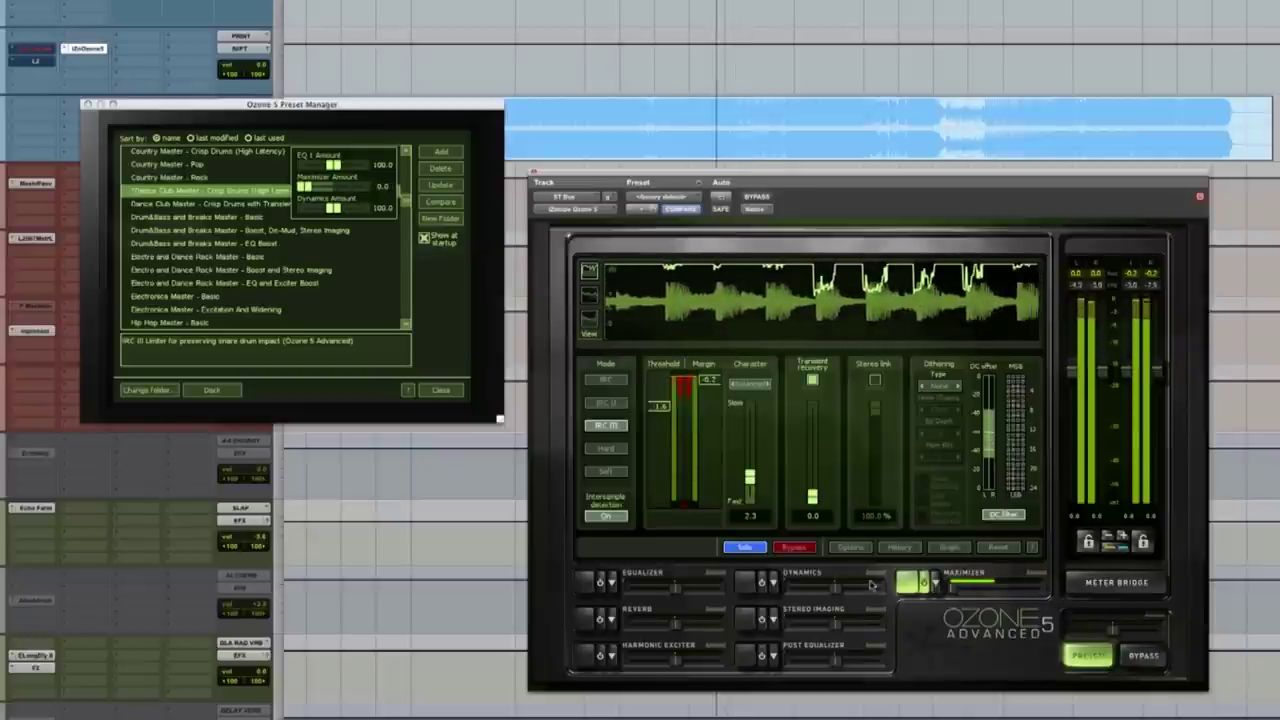
drag(988, 582, 1035, 583)
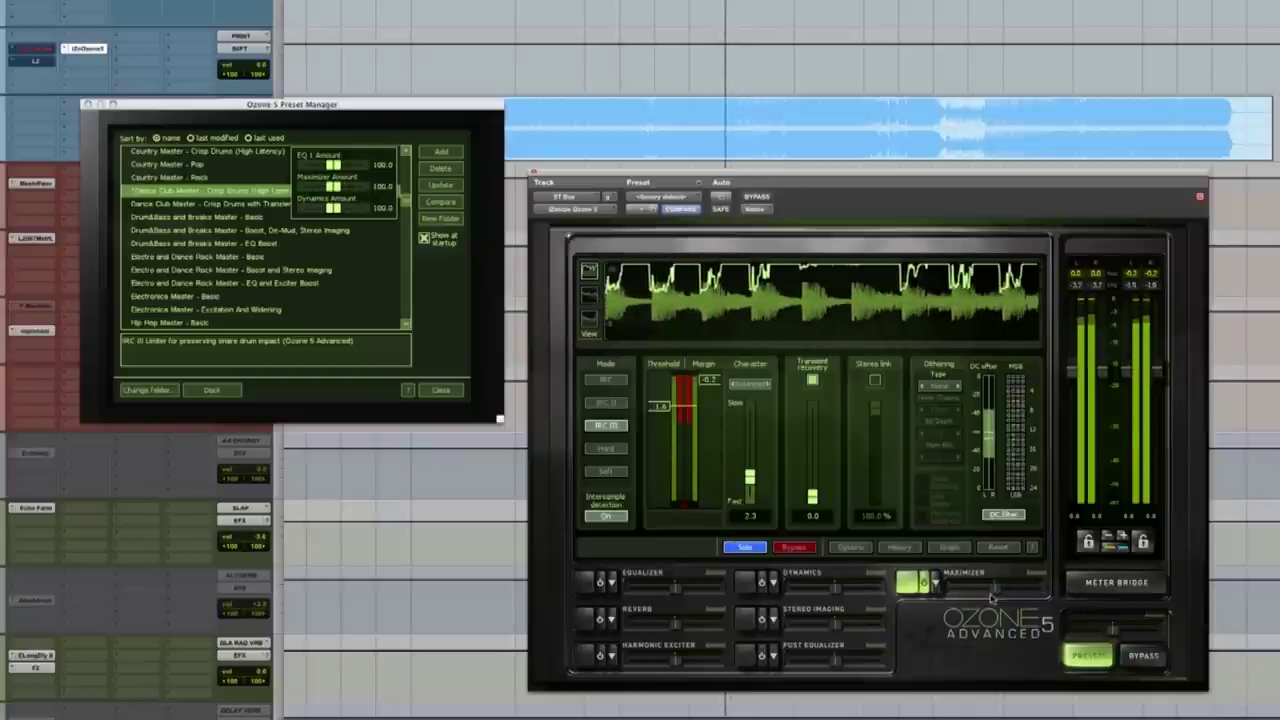
drag(1013, 598, 992, 598)
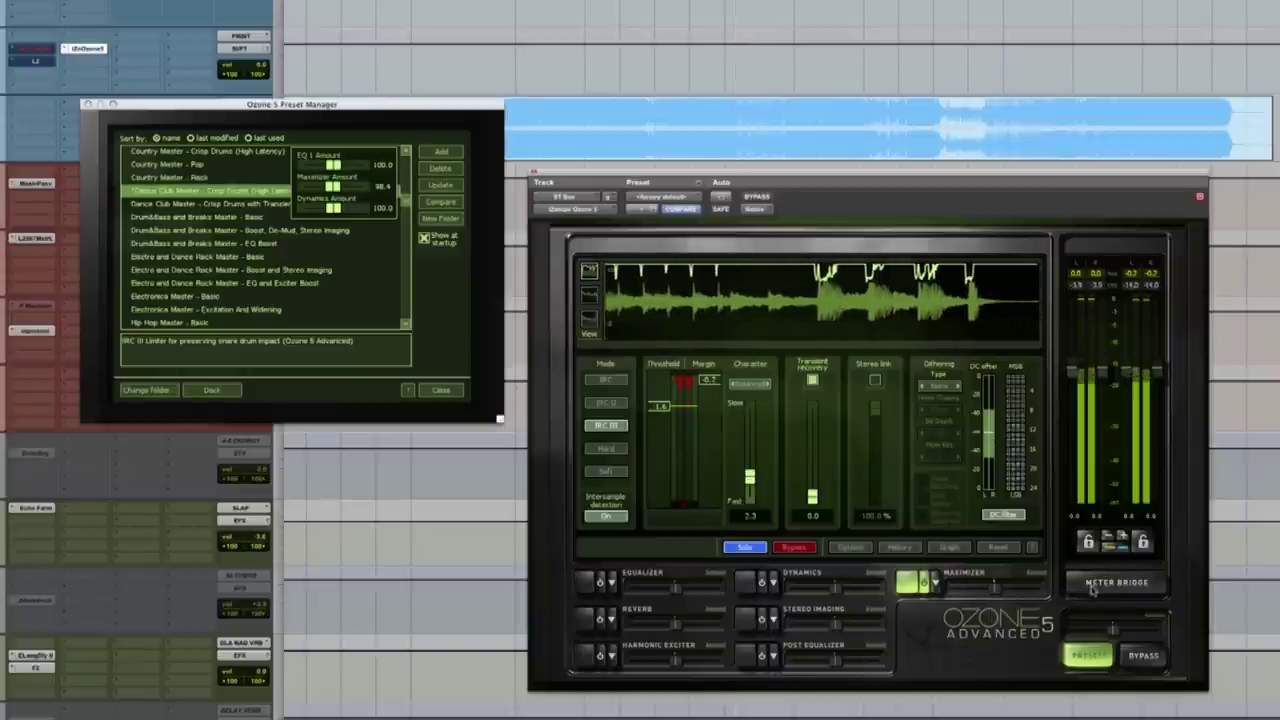
key(space)
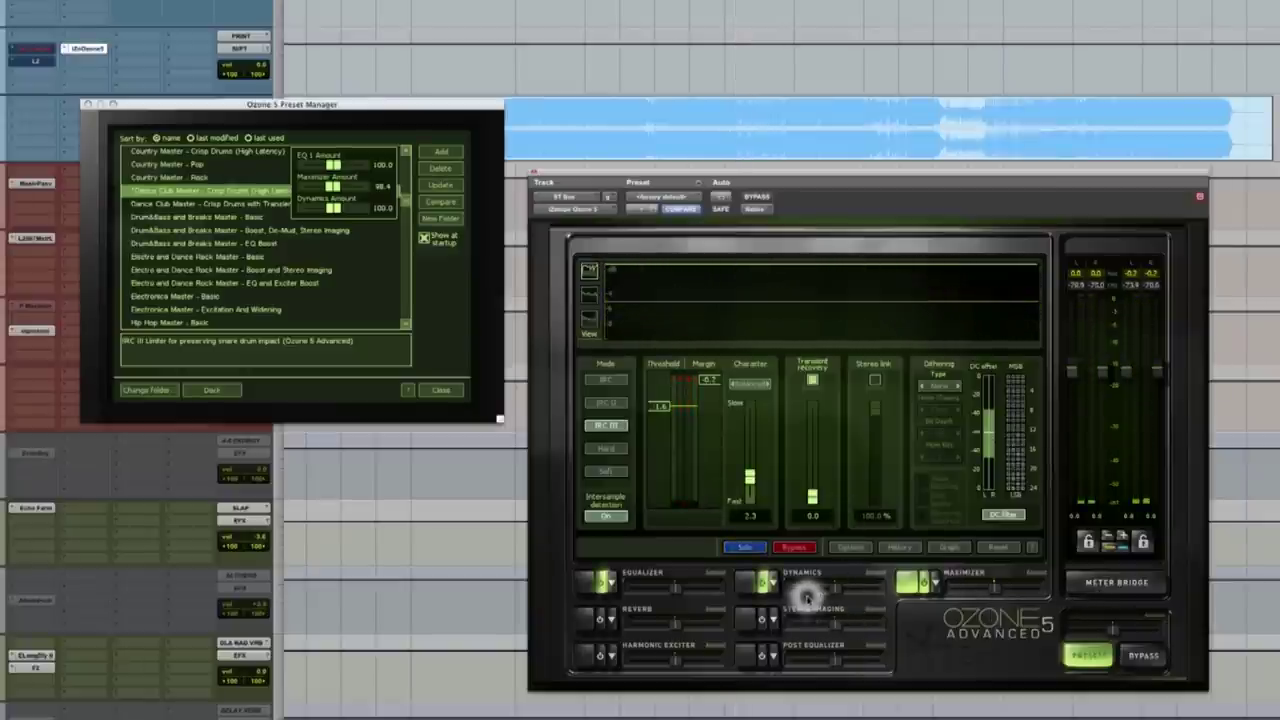
- Open the Dynamics module and review the settings of bands 2, 1 and 4
click(749, 583)
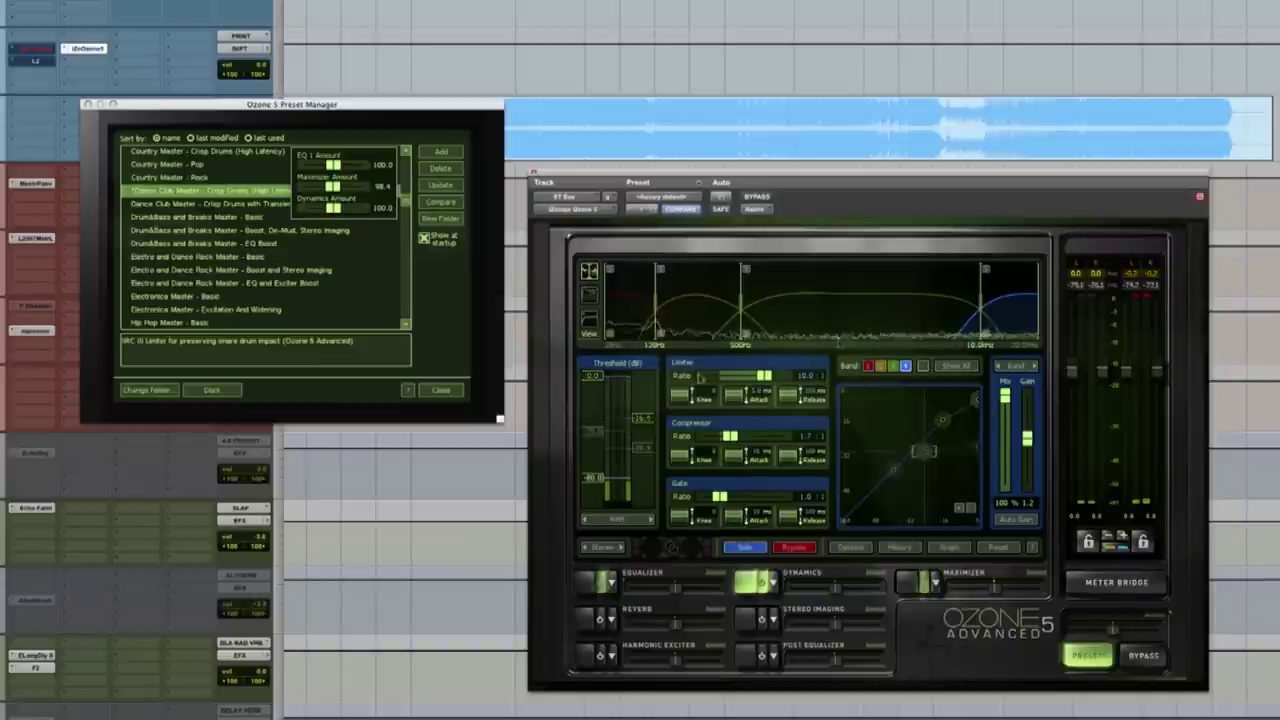
click(881, 367)
click(879, 366)
click(869, 366)
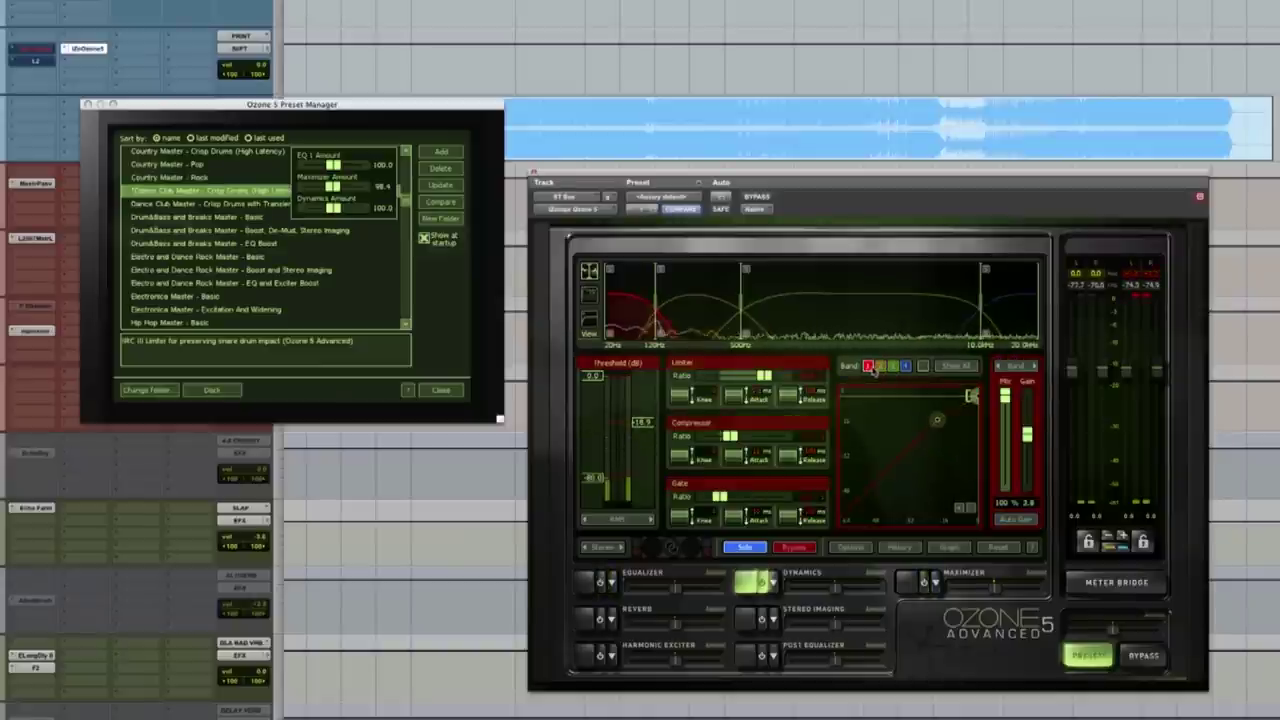
click(906, 367)
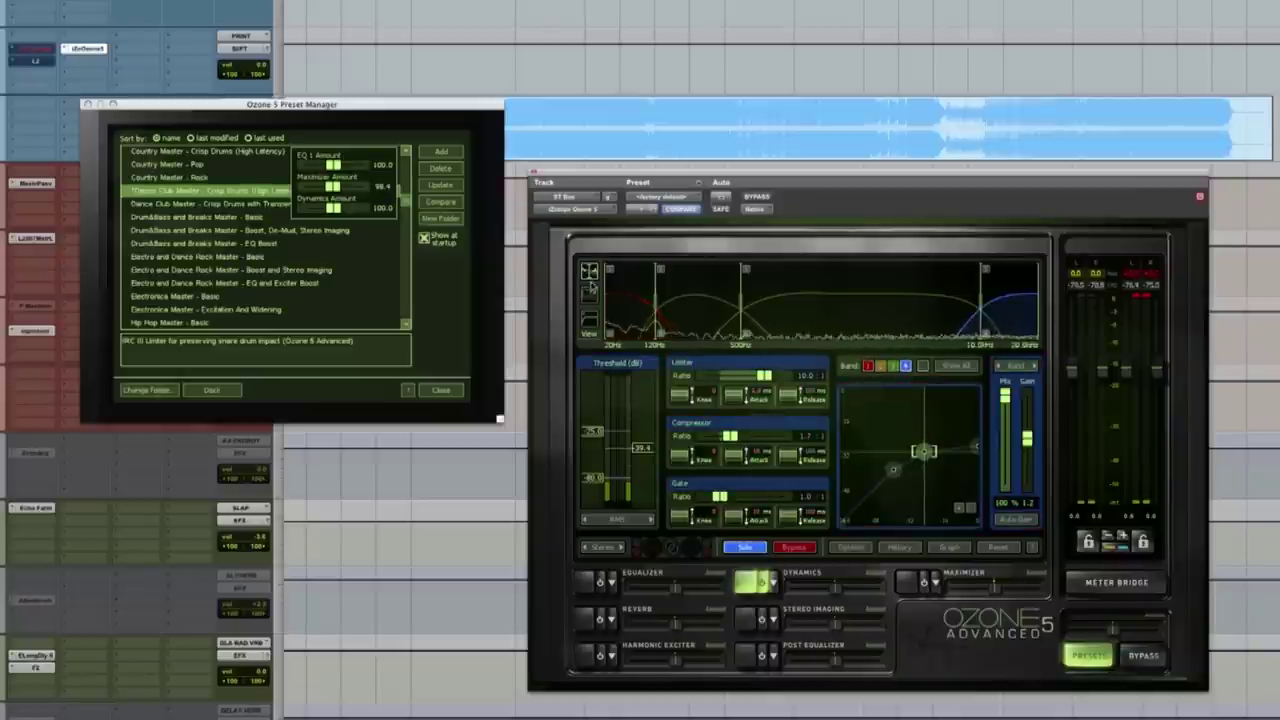
- With Dynamics soloed and its gain reduction trace displayed, raise the band 4 limiter threshold to about -12 dB
click(745, 547)
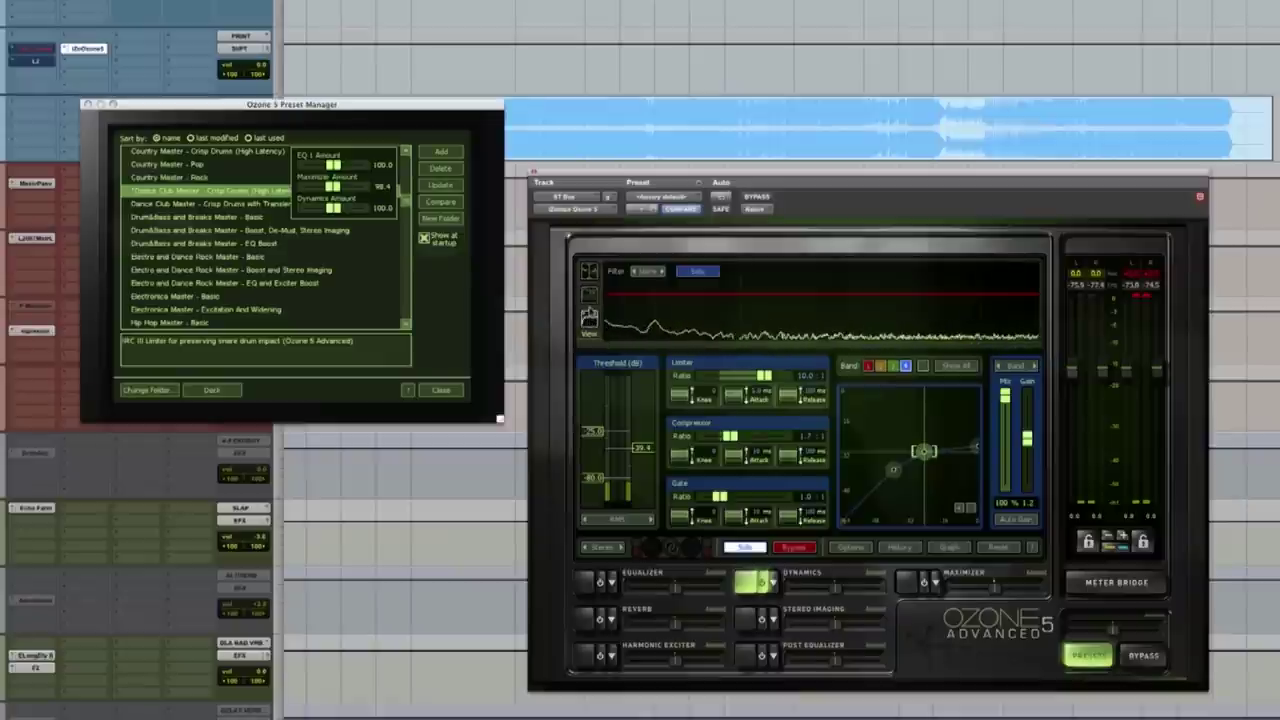
click(590, 298)
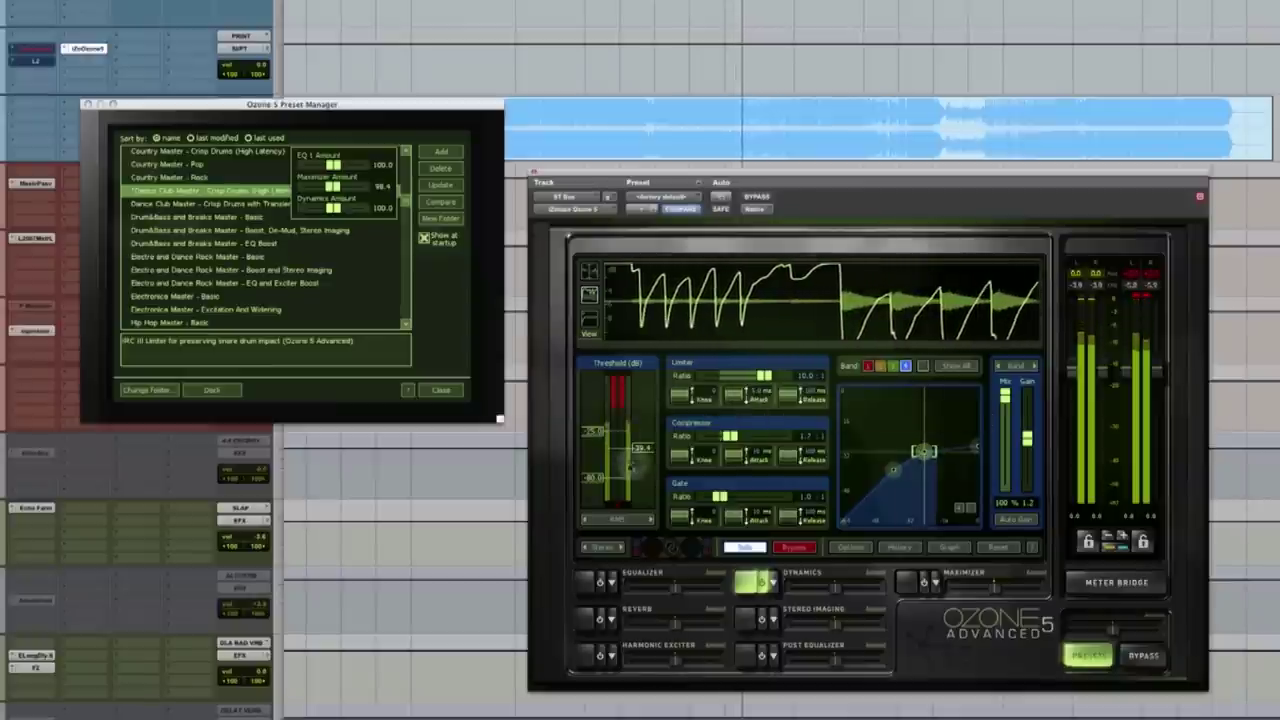
drag(592, 431, 591, 410)
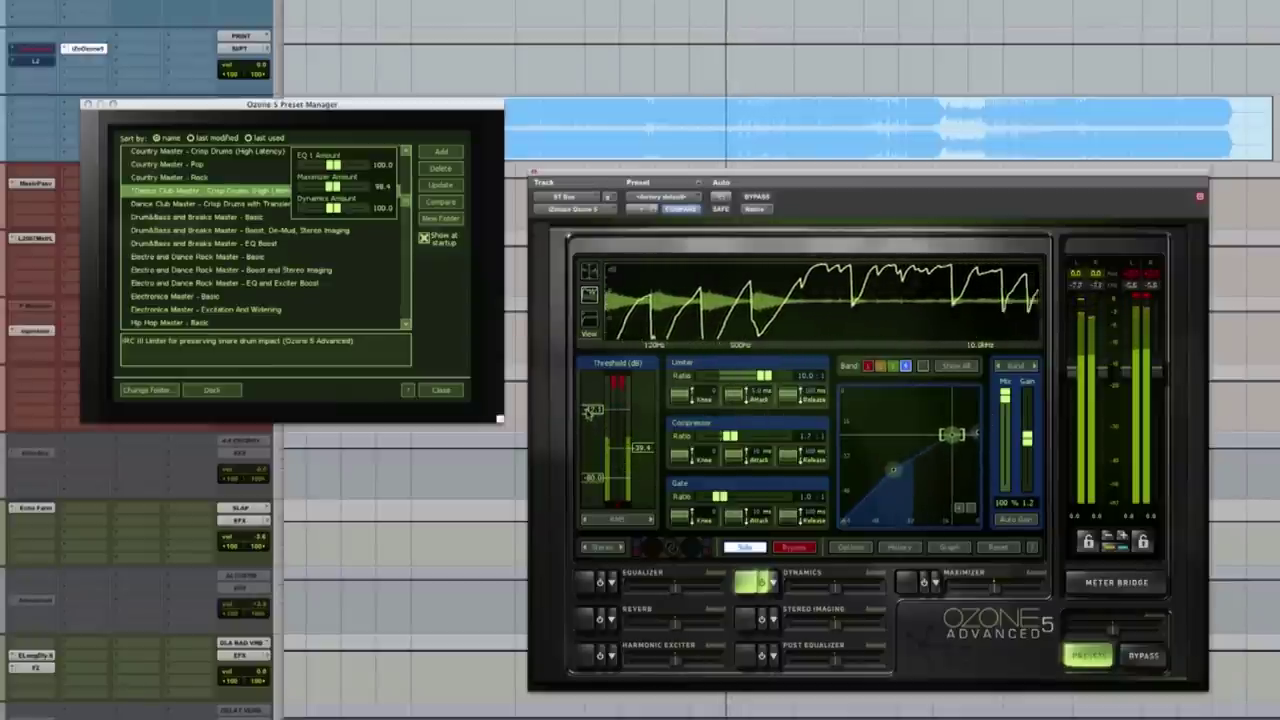
- Raise the band 4 limiter threshold to about -10 dB and audition adjustments to the band's compressor attack and release times
drag(591, 410, 591, 405)
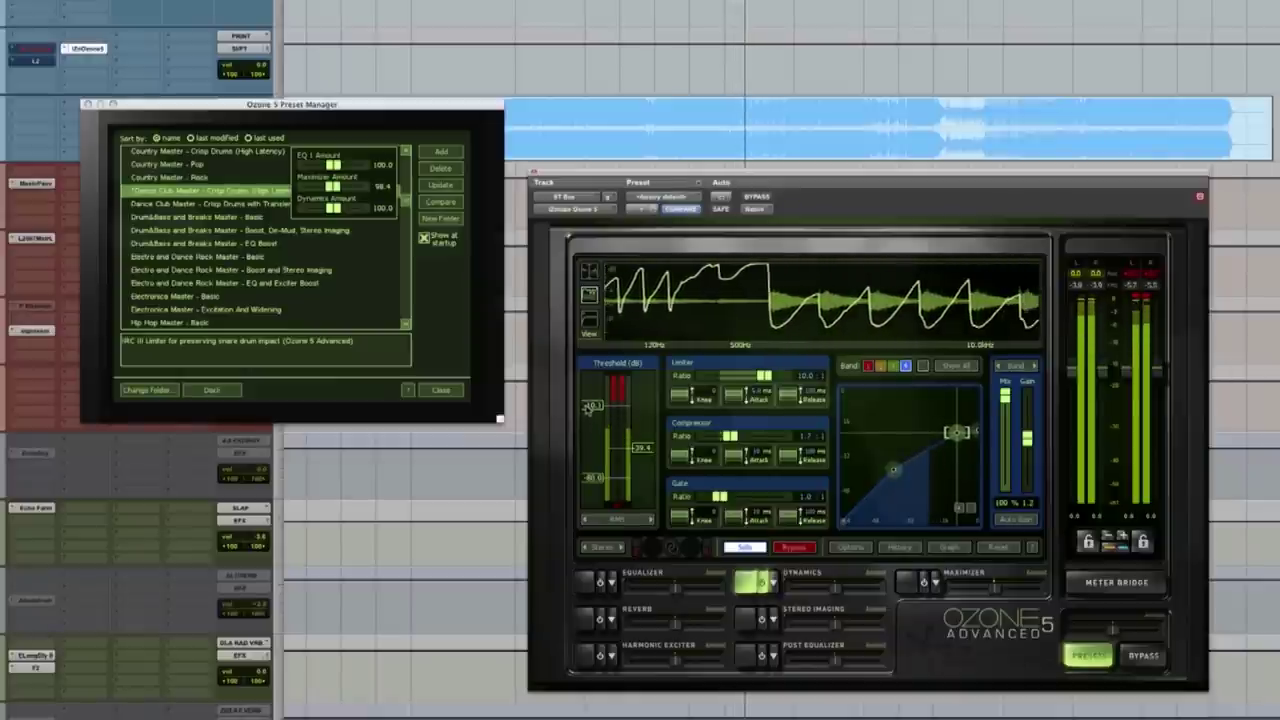
key(space)
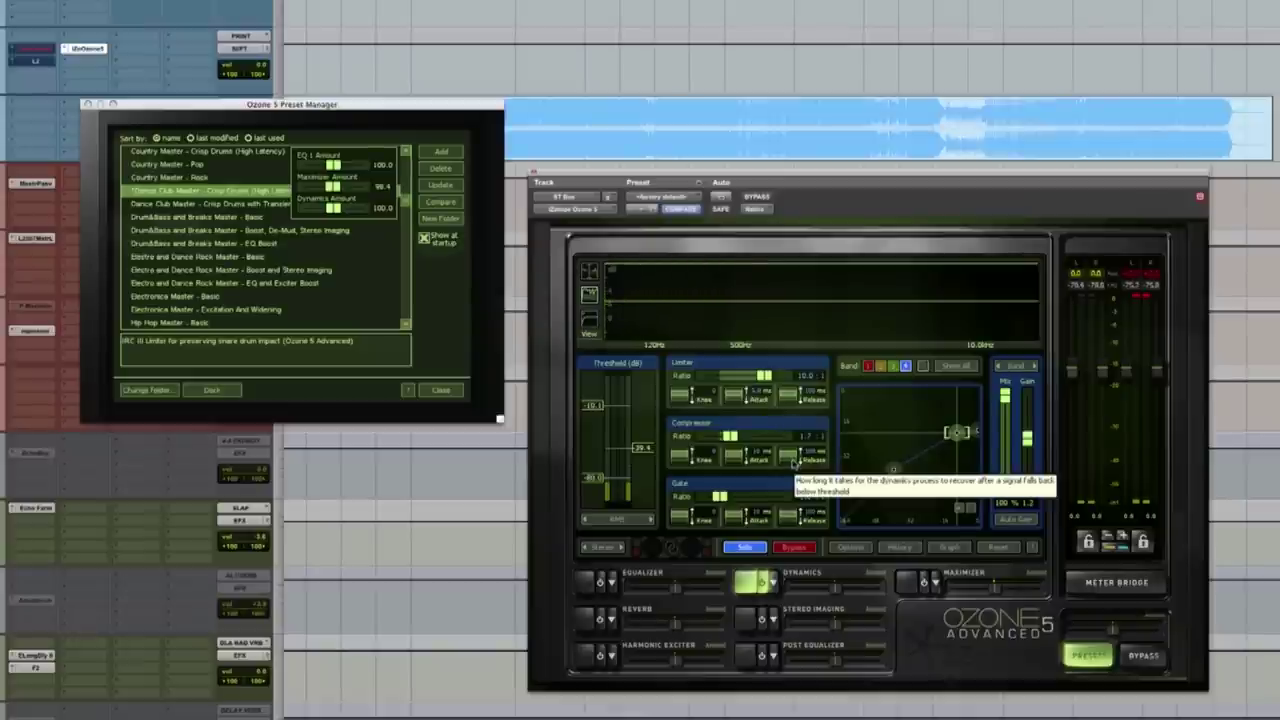
key(space)
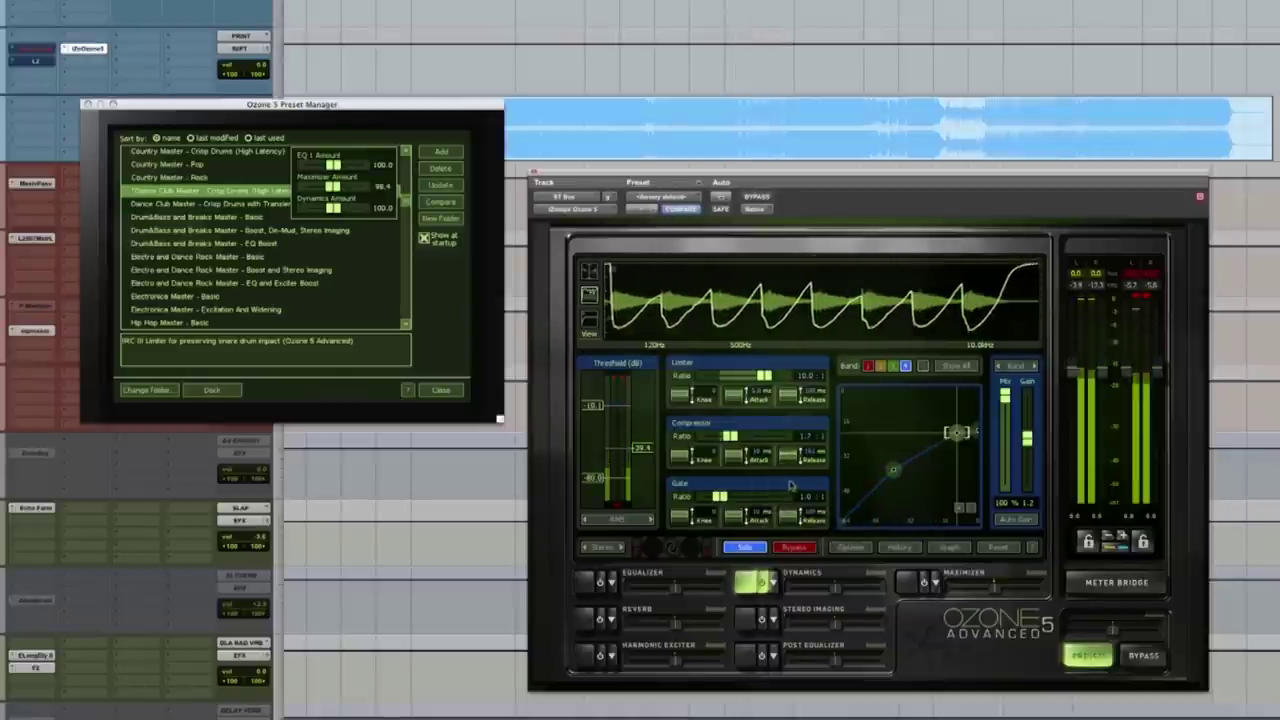
key(space)
key(space)
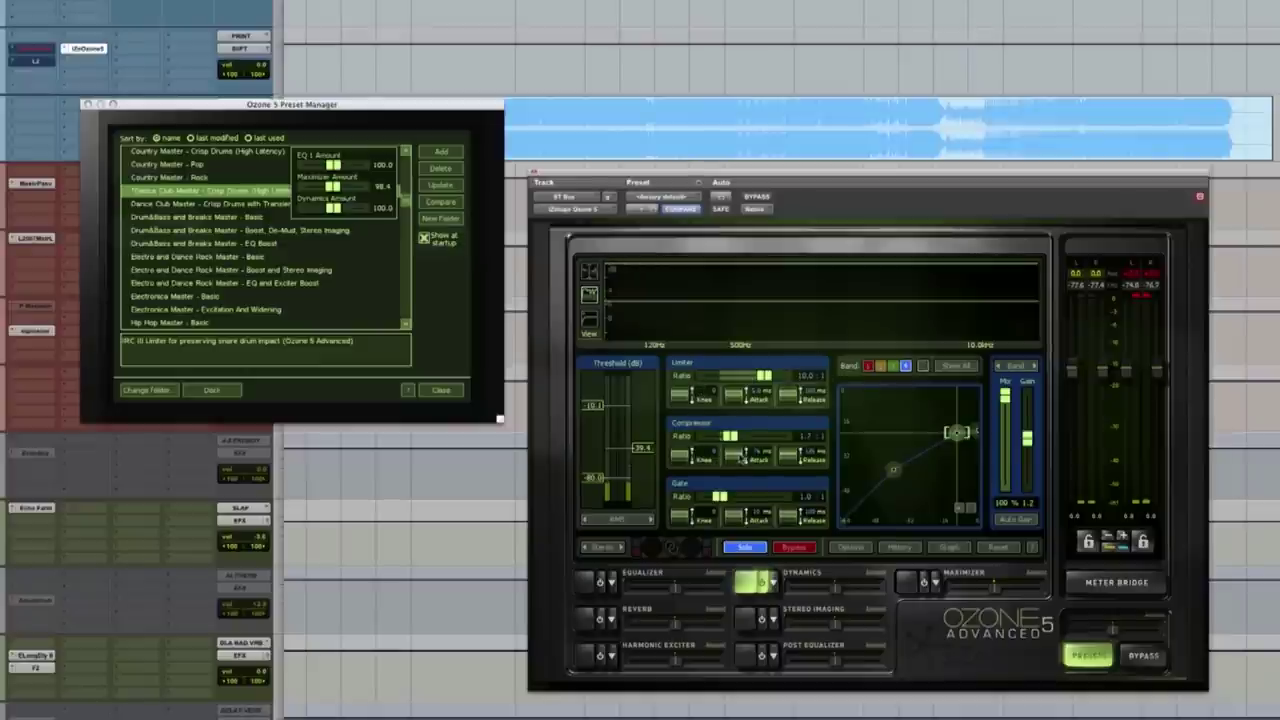
key(space)
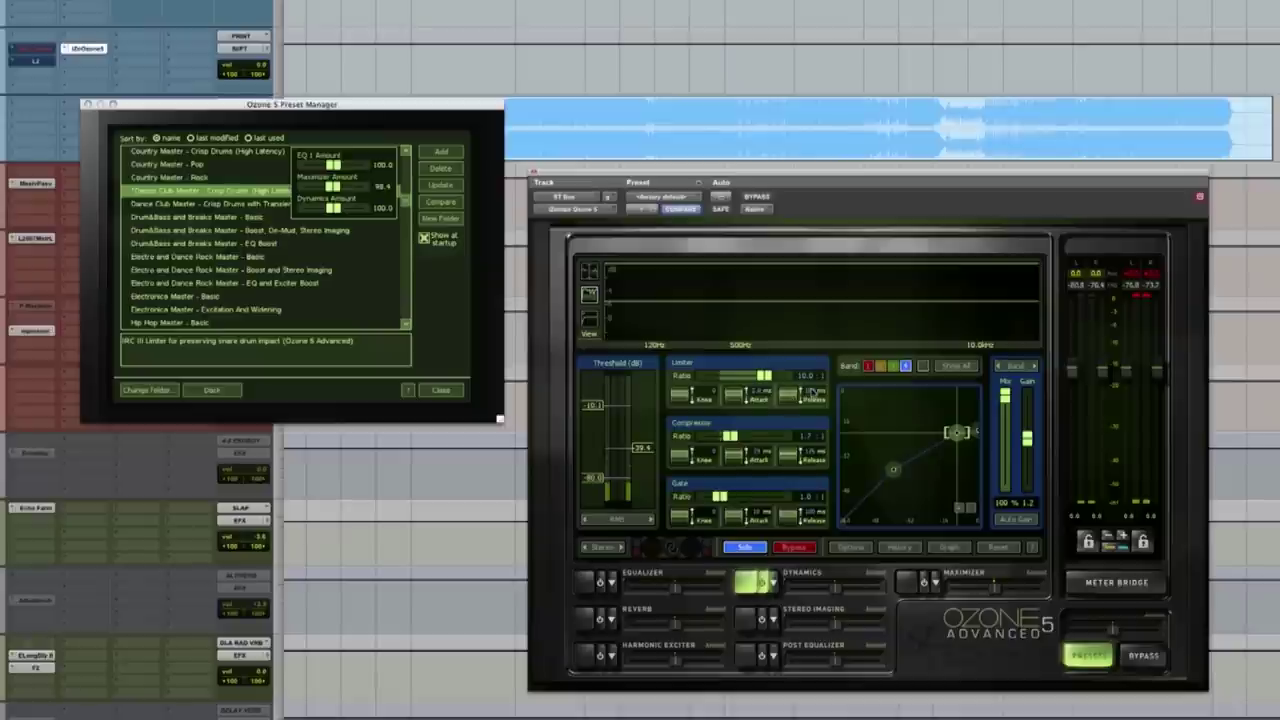
- Show Dynamics band 1 and audition its gain reduction during playback
click(868, 367)
key(space)
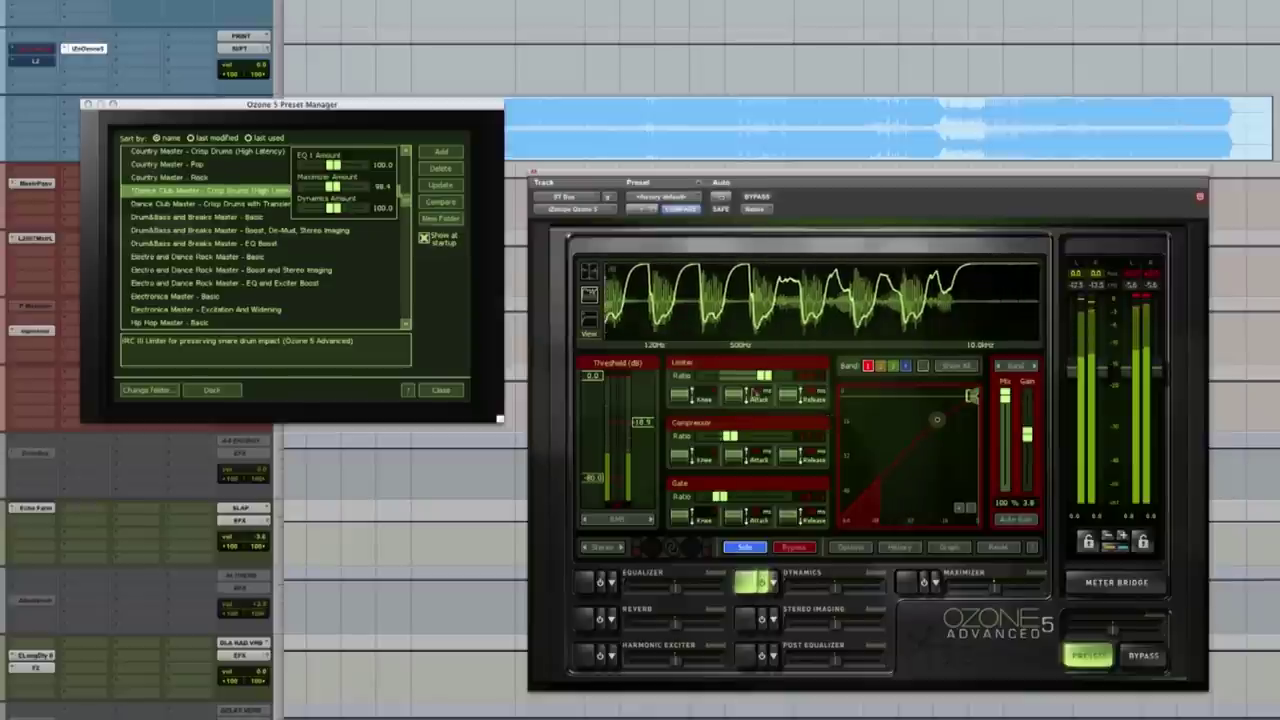
key(space)
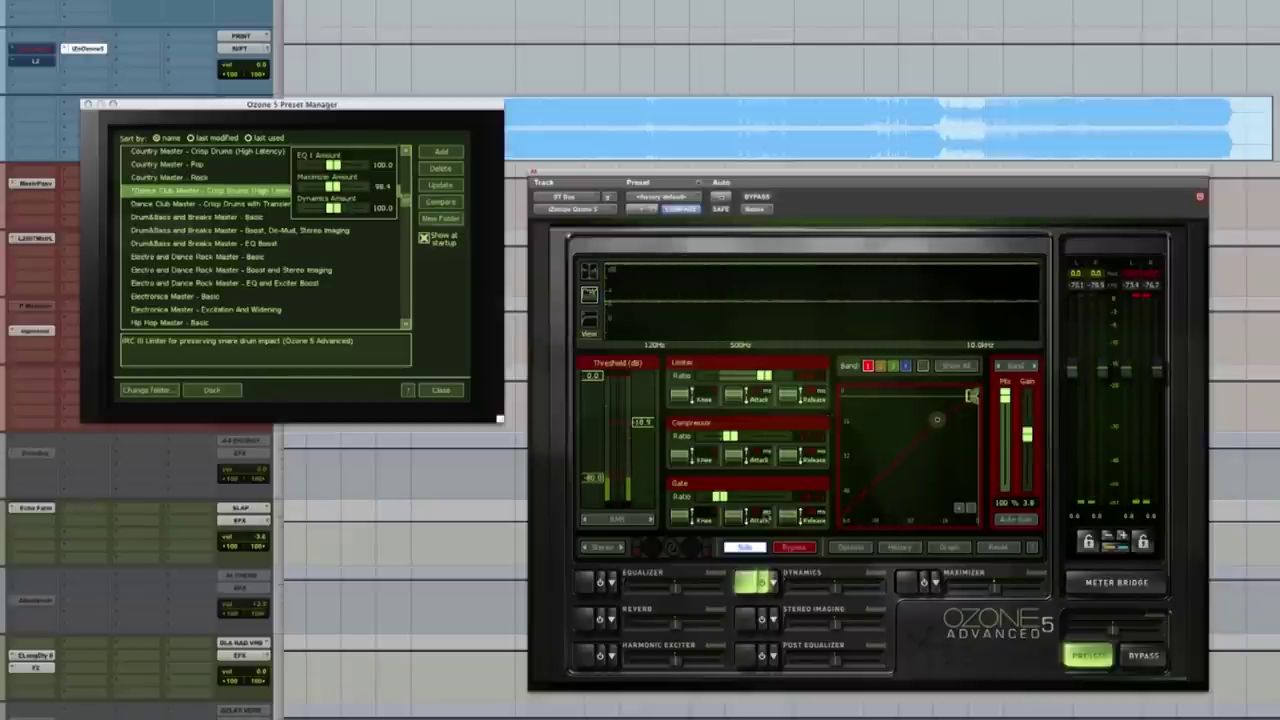
- Open the Equalizer module and play the track to examine its curve against the live spectrum
click(645, 580)
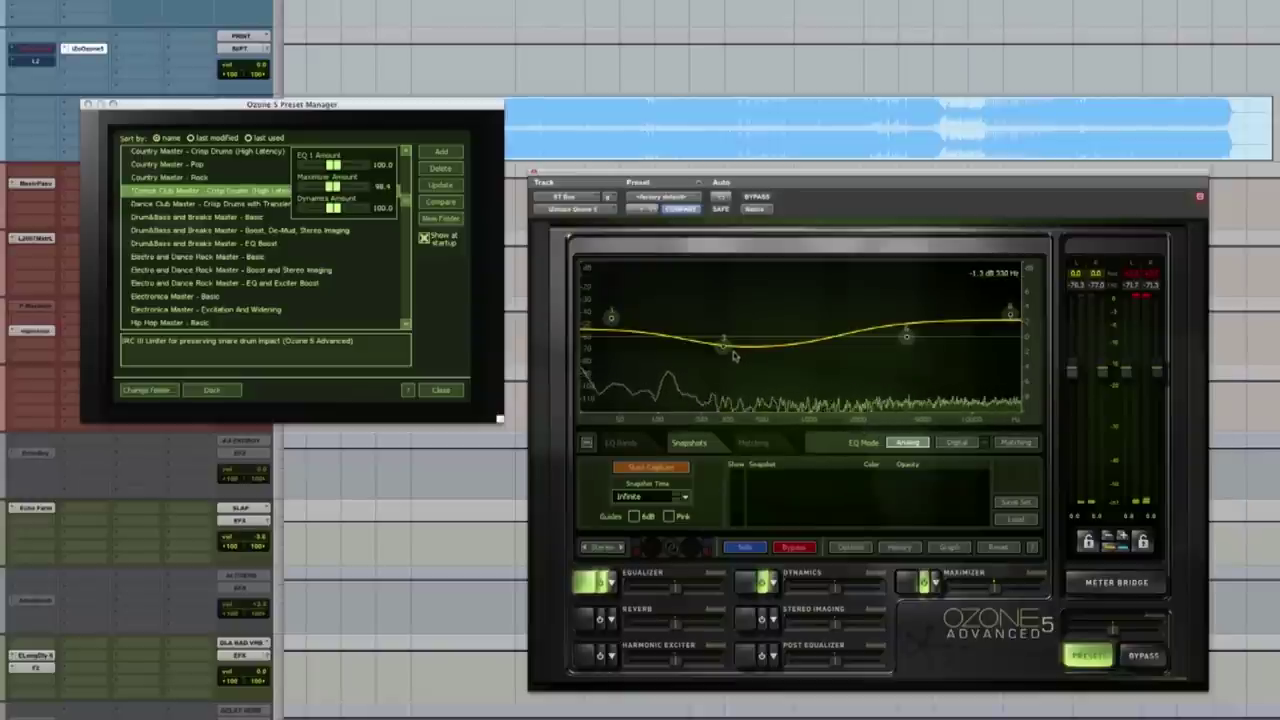
key(space)
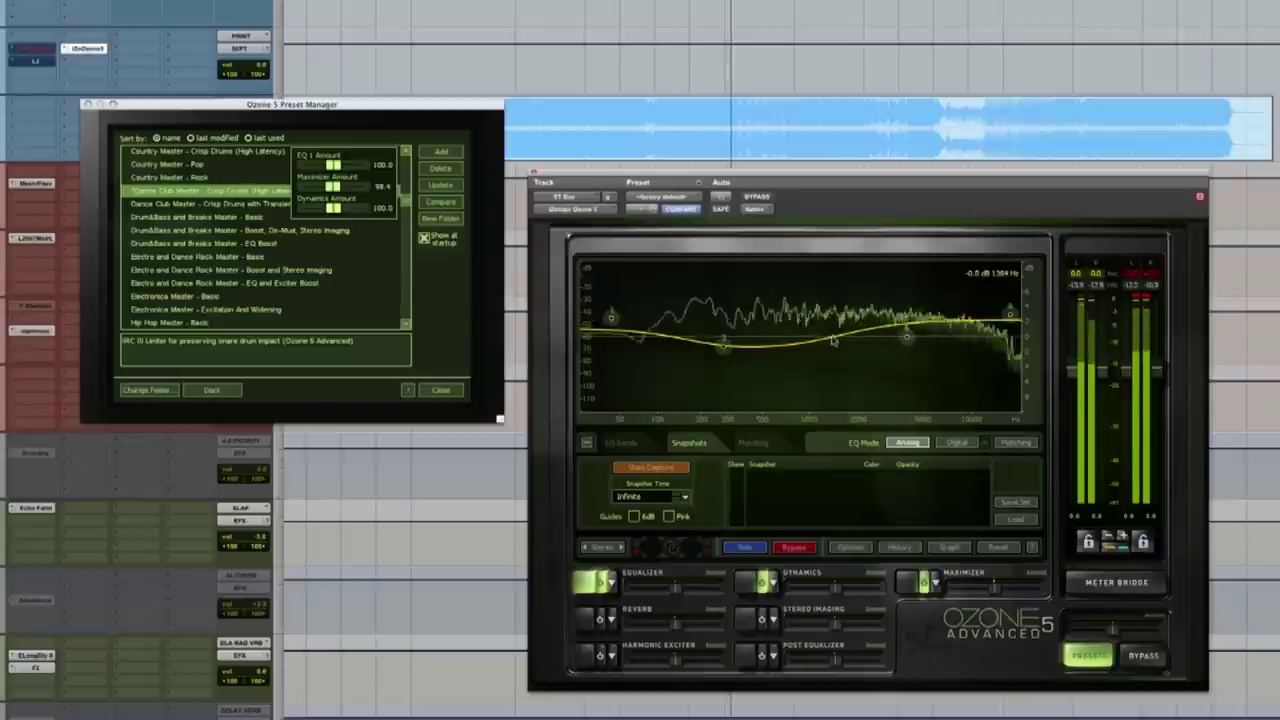
key(space)
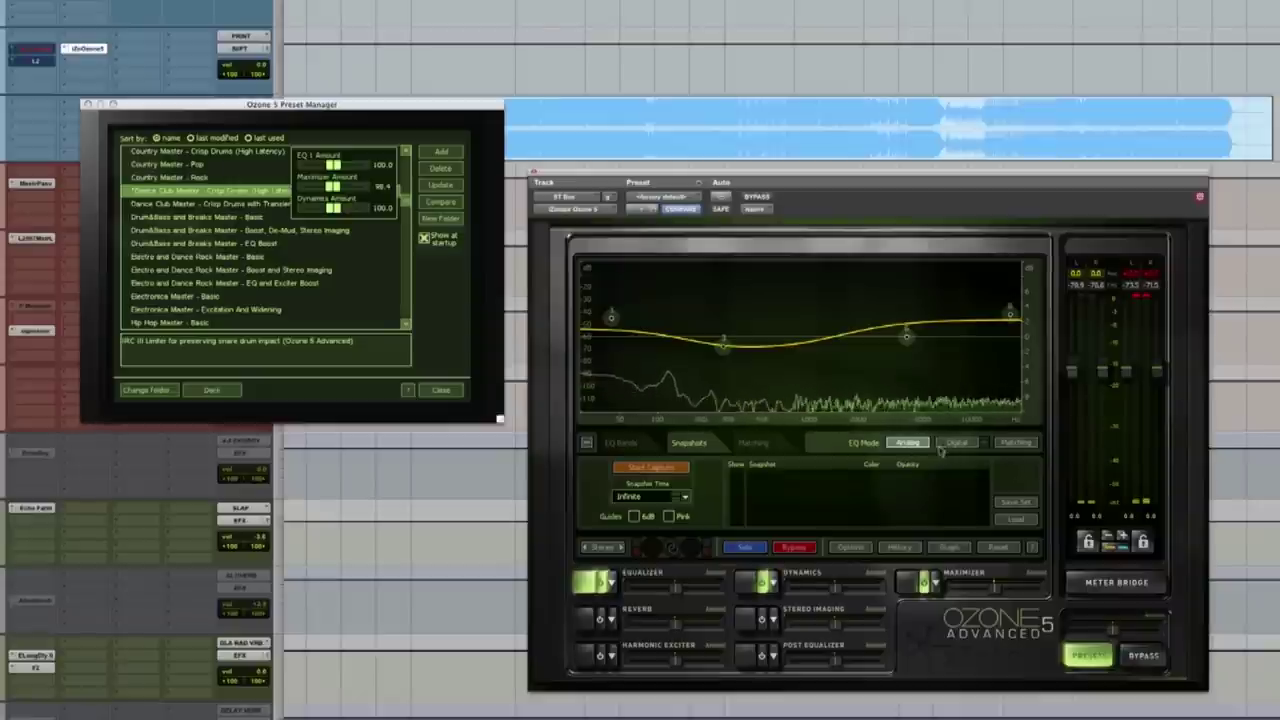
- Set the equalizer's spectrum type to 1/3 Octave in the spectrum options
right_click(785, 323)
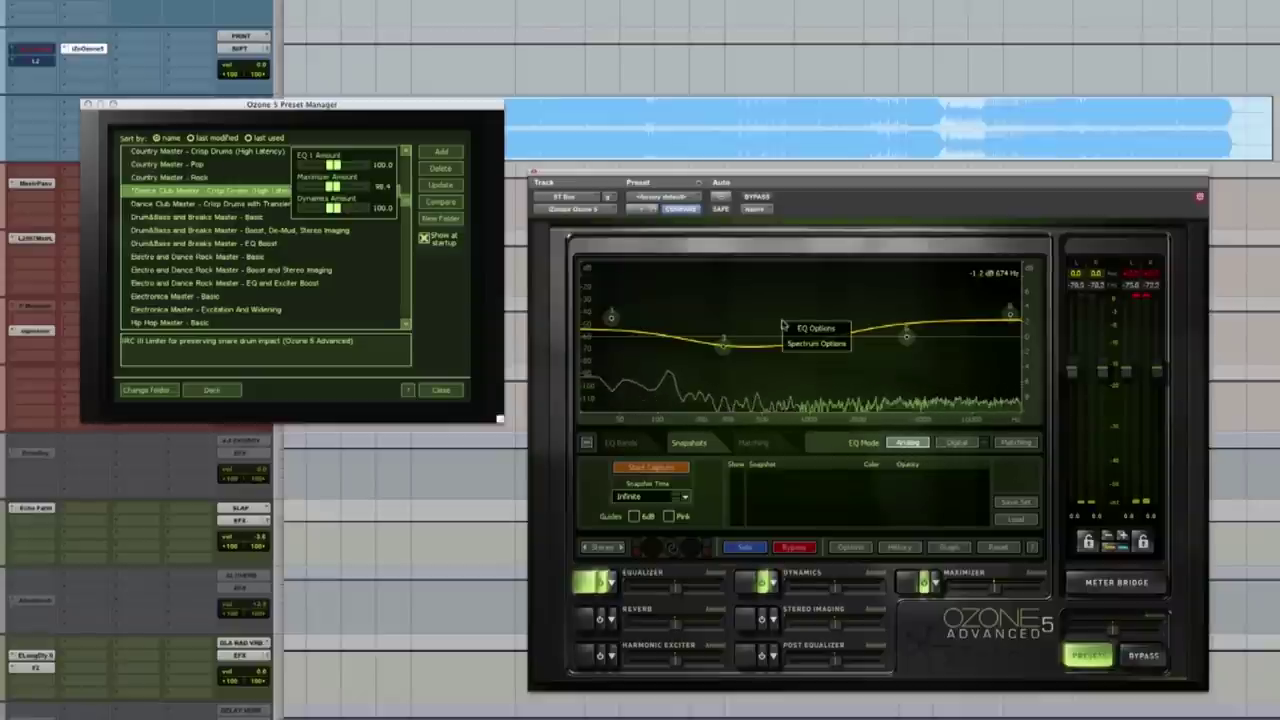
click(797, 343)
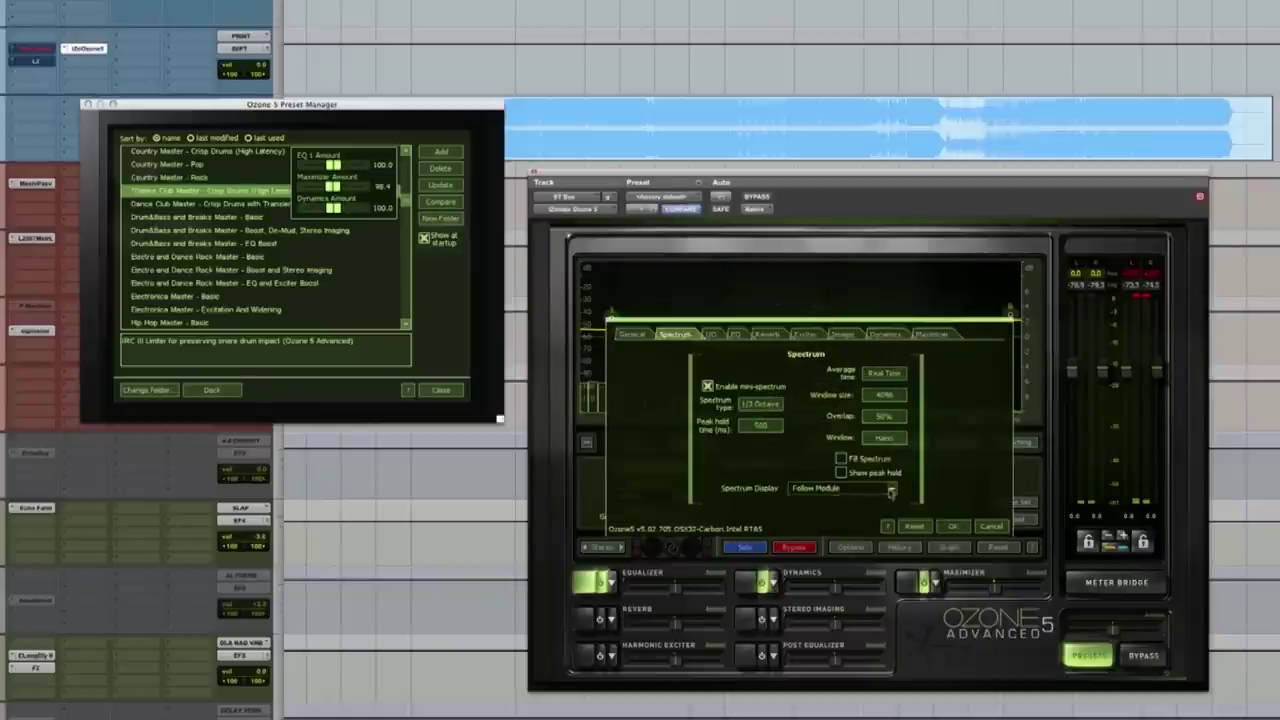
click(955, 527)
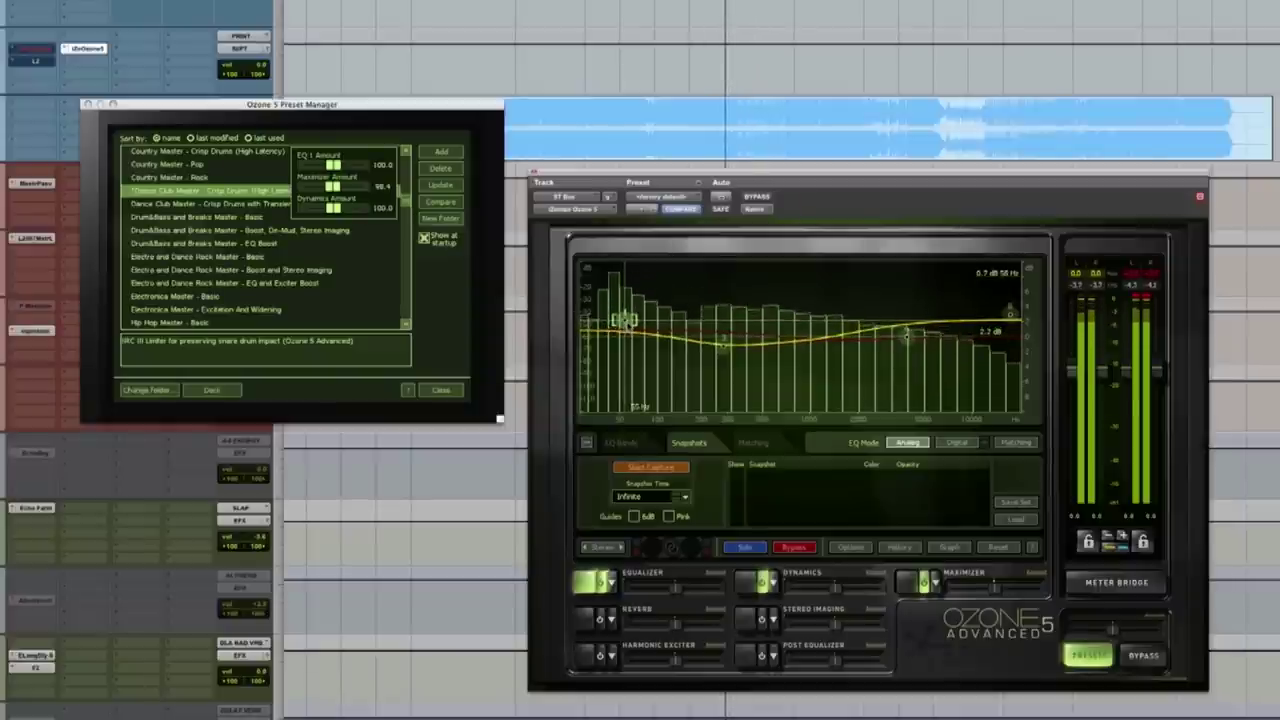
- Change the lowest EQ node to a flat highpass filter and lower its cutoff to about 40 Hz
right_click(624, 320)
mouse_move(650, 344)
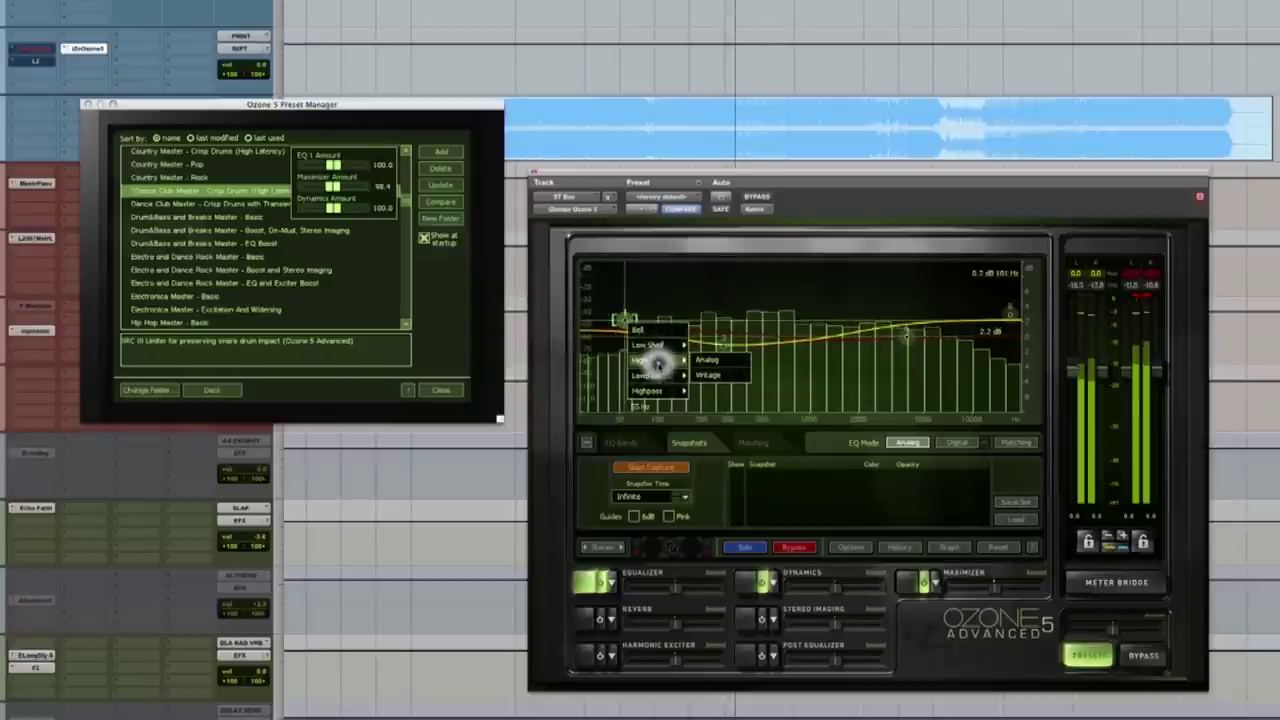
mouse_move(664, 392)
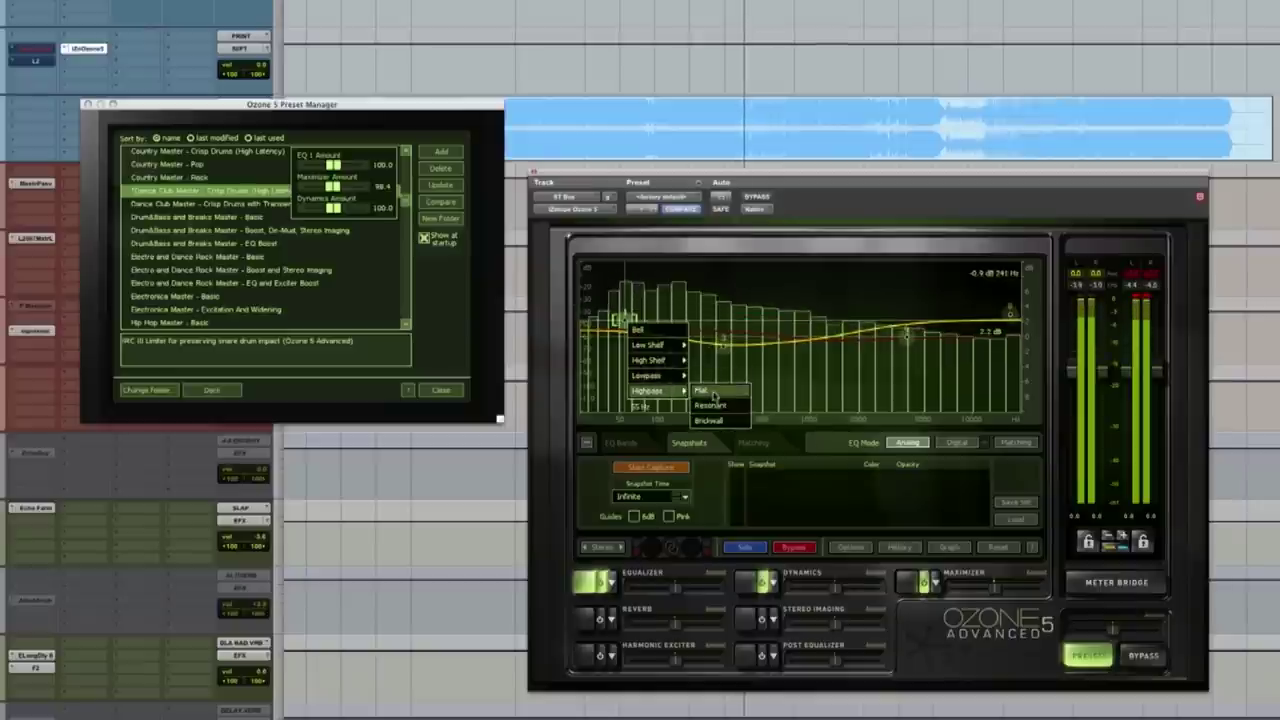
click(715, 395)
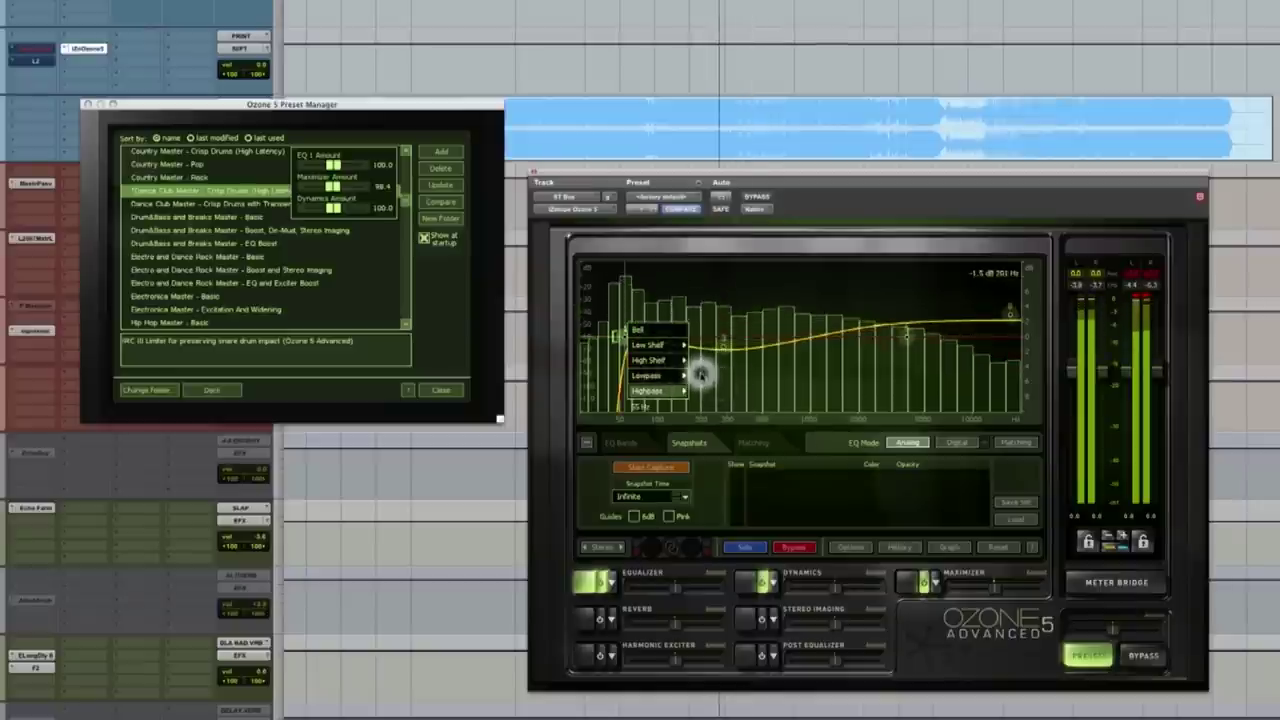
mouse_move(672, 357)
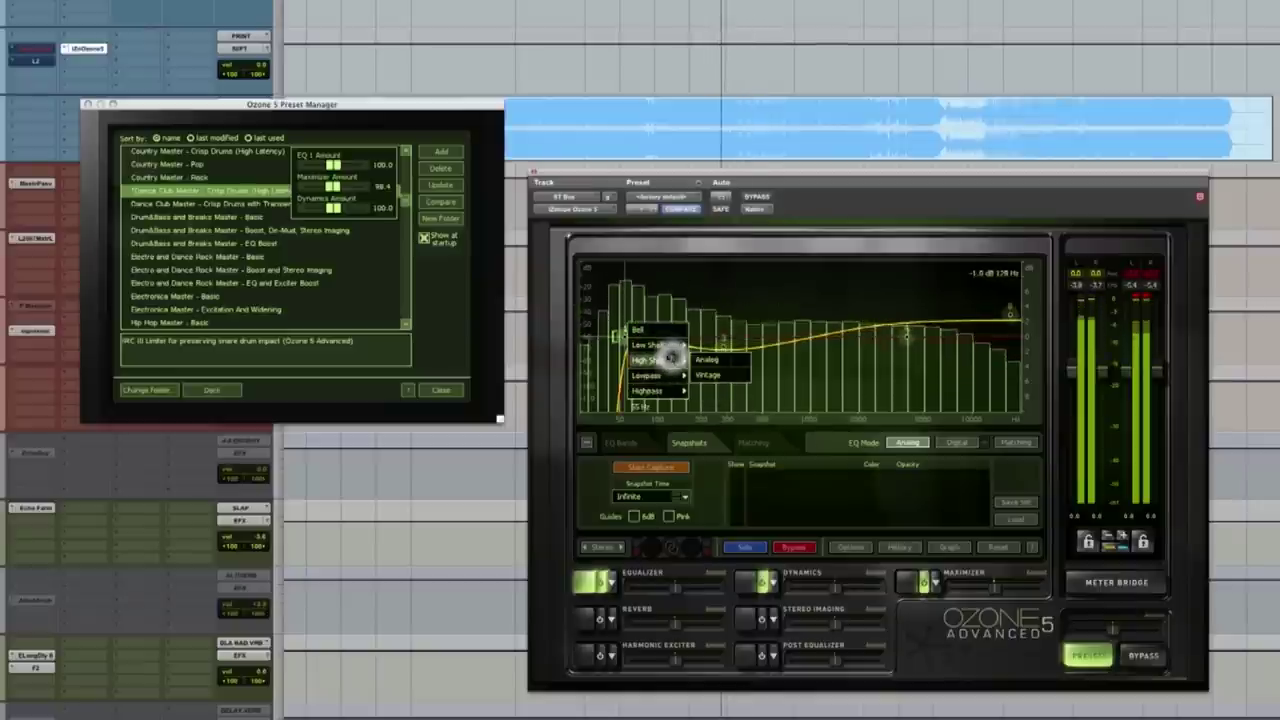
click(766, 284)
drag(622, 336, 607, 338)
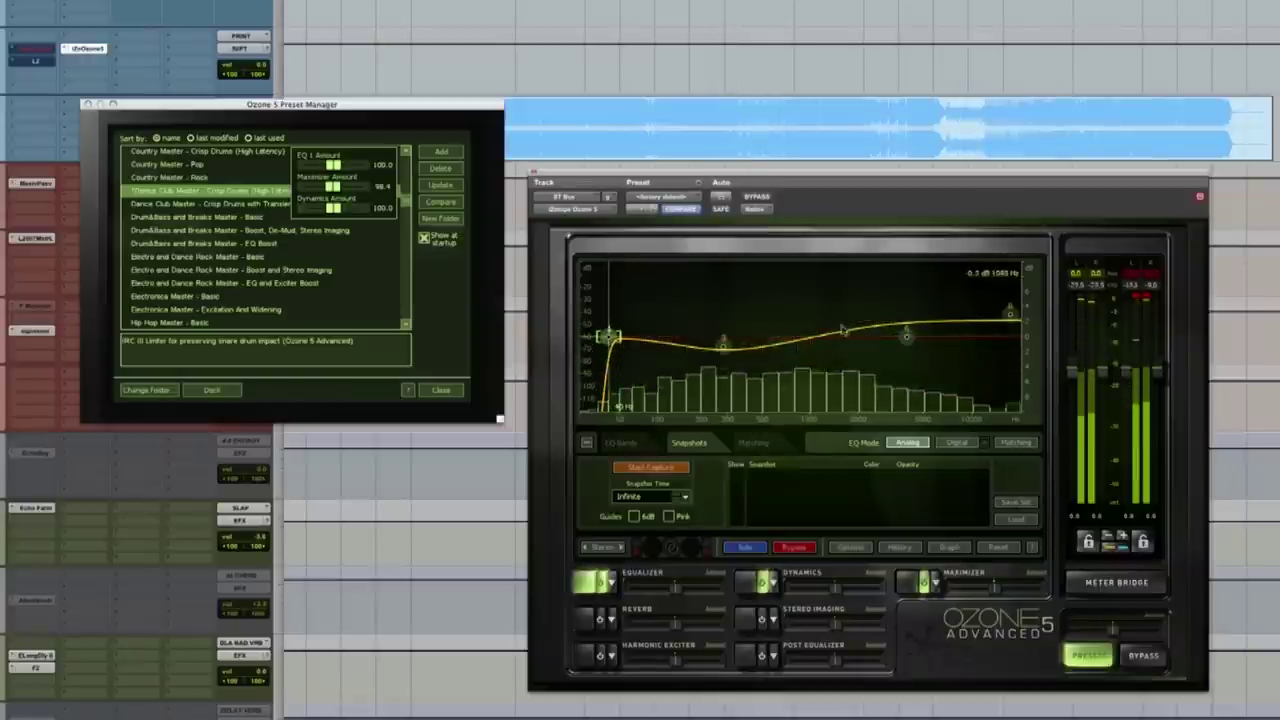
- Audition the upper-mid EQ node, move it to about 590 Hz with a Q of about 0.4, and enlarge the EQ graph
click(907, 340)
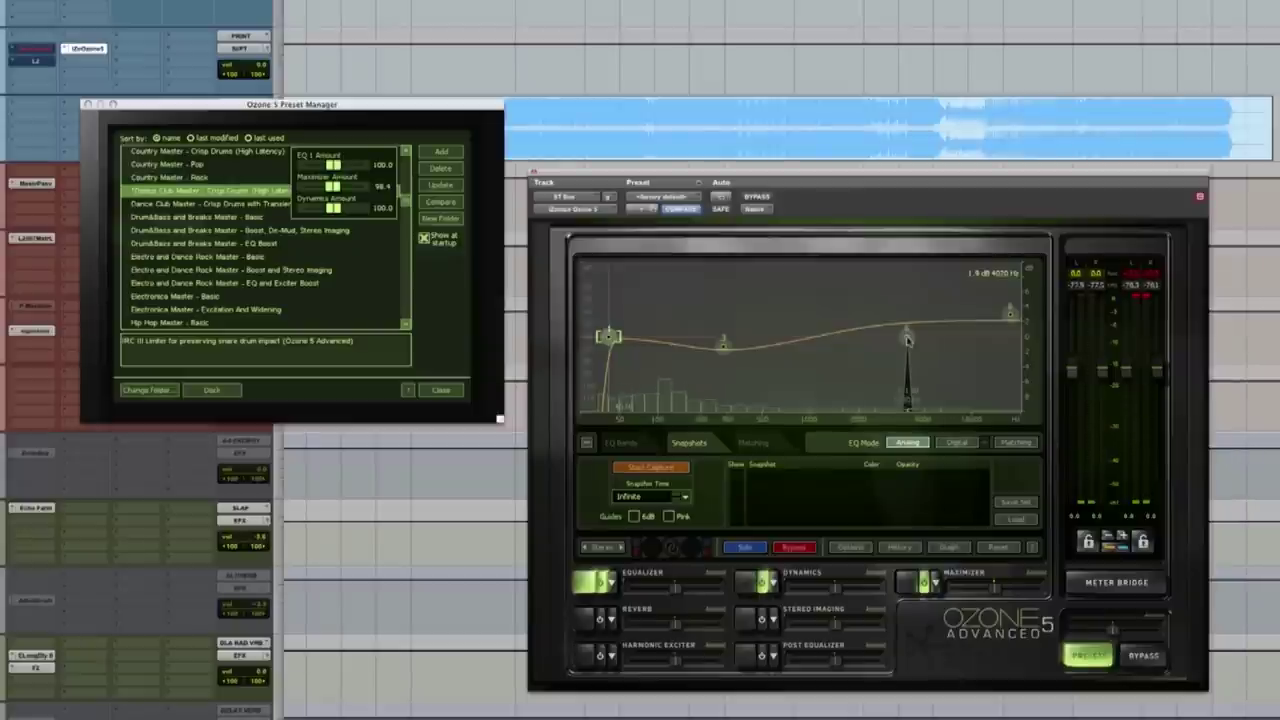
key(space)
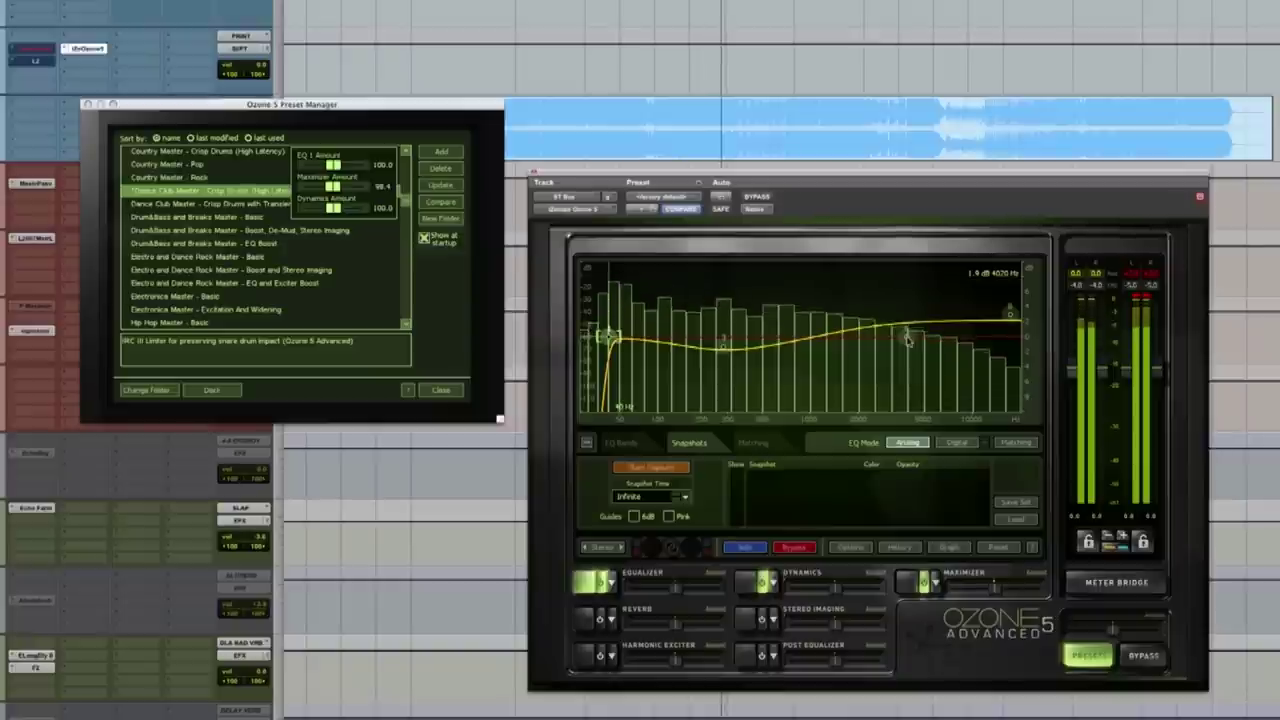
click(907, 340)
drag(907, 340, 840, 340)
scroll(840, 340, down, 3)
drag(840, 340, 773, 334)
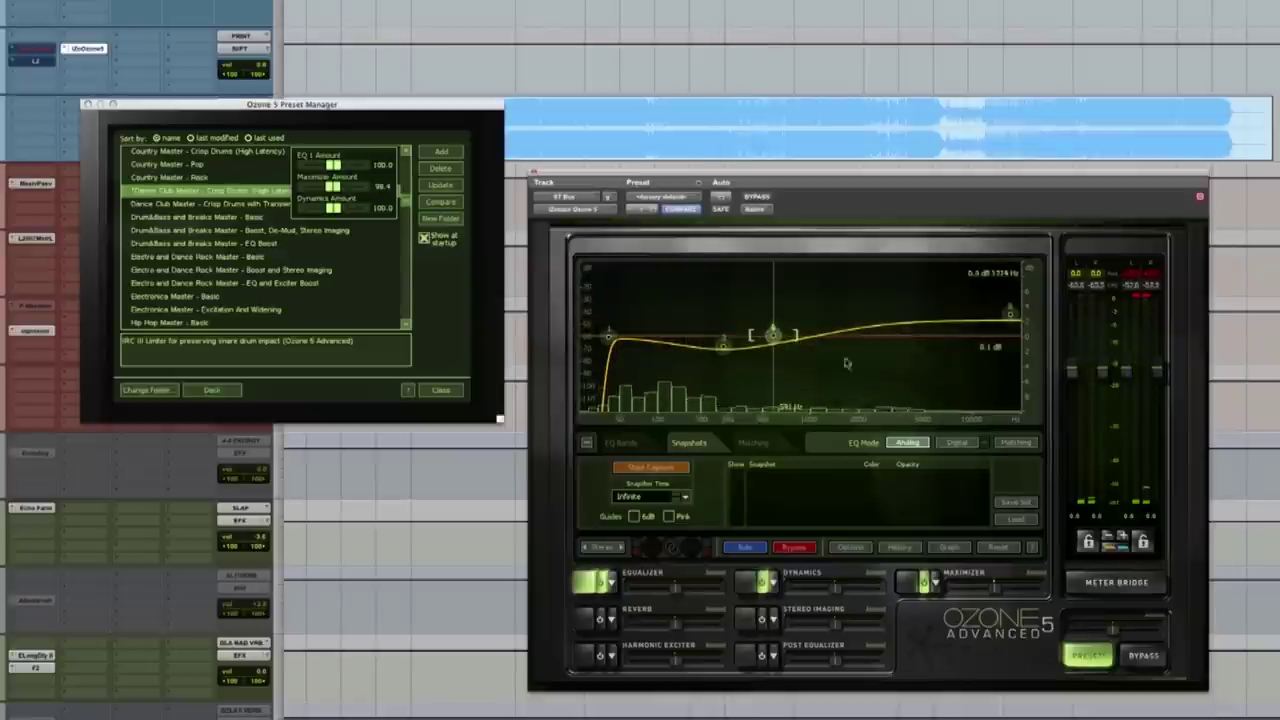
drag(797, 338, 803, 338)
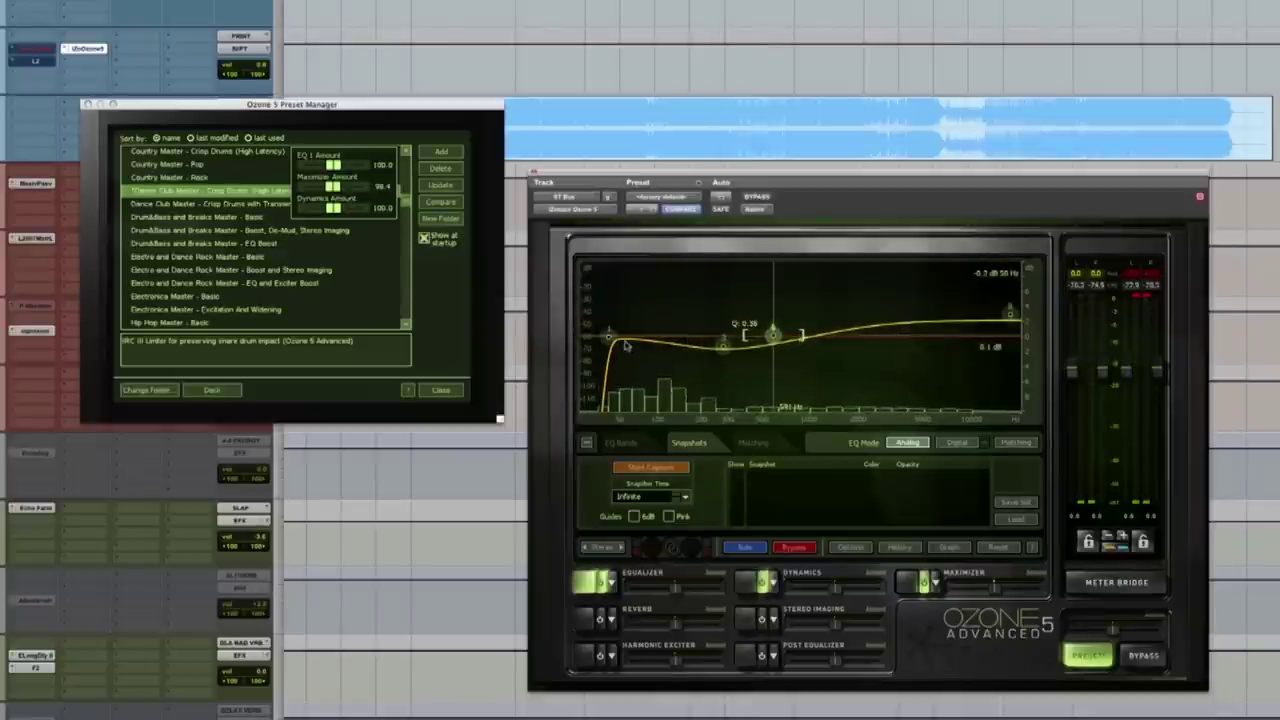
click(587, 442)
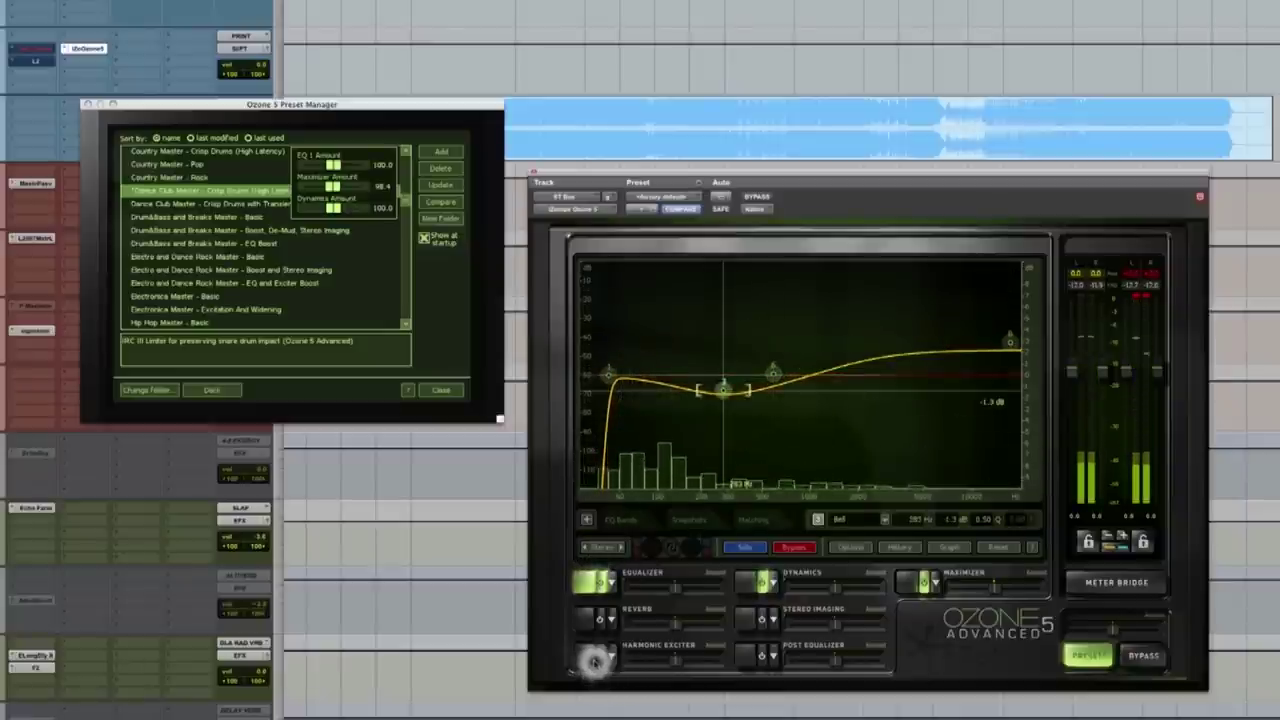
- Disable the Equalizer and enable the Harmonic Exciter in Triode mode
click(590, 656)
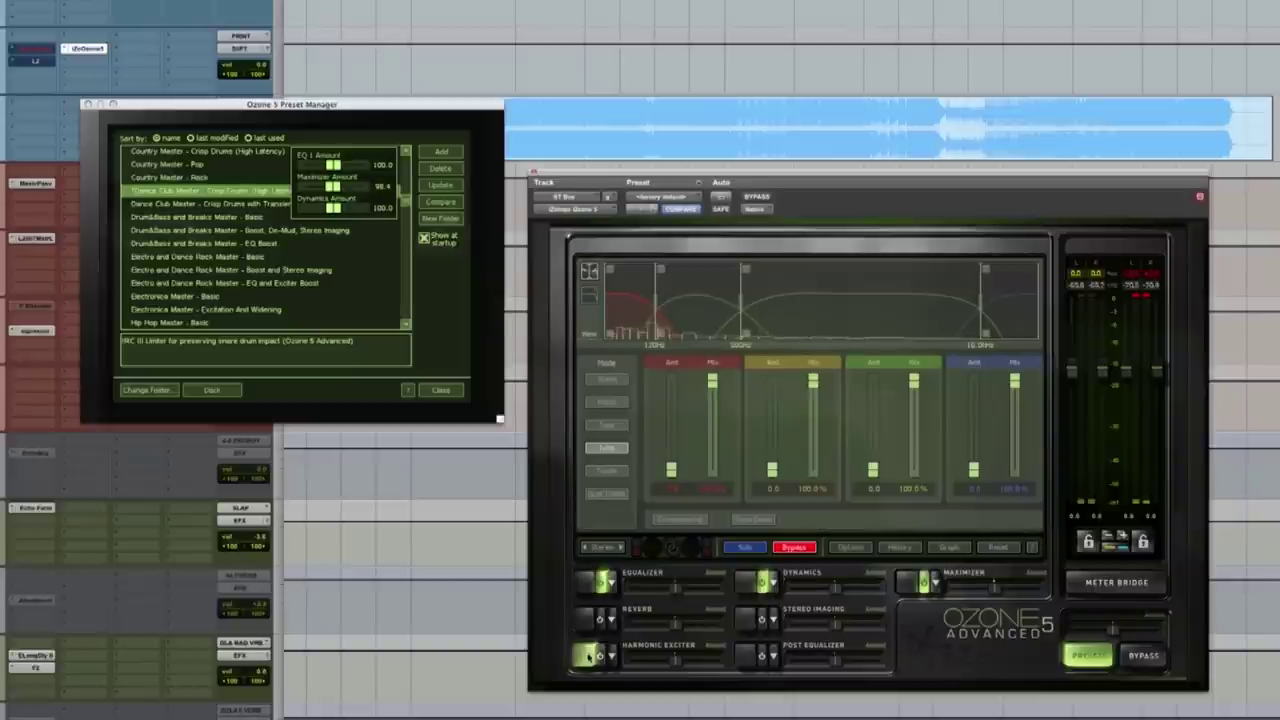
click(605, 582)
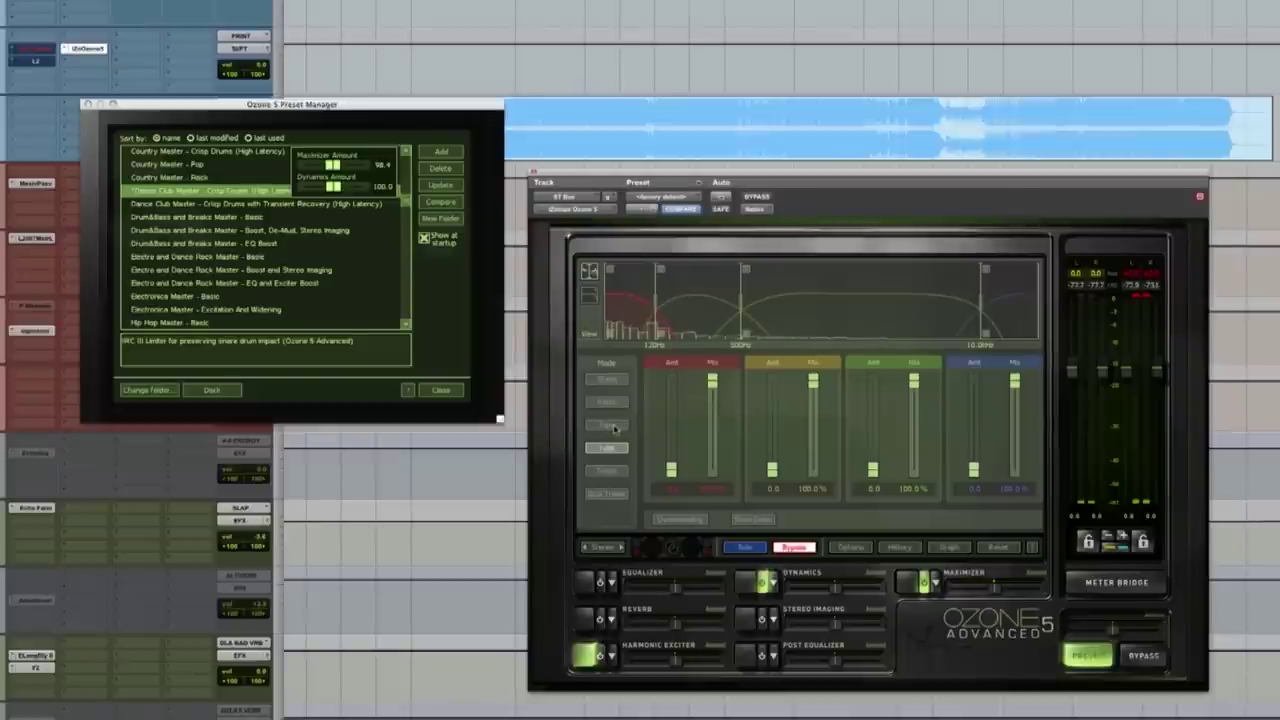
click(613, 427)
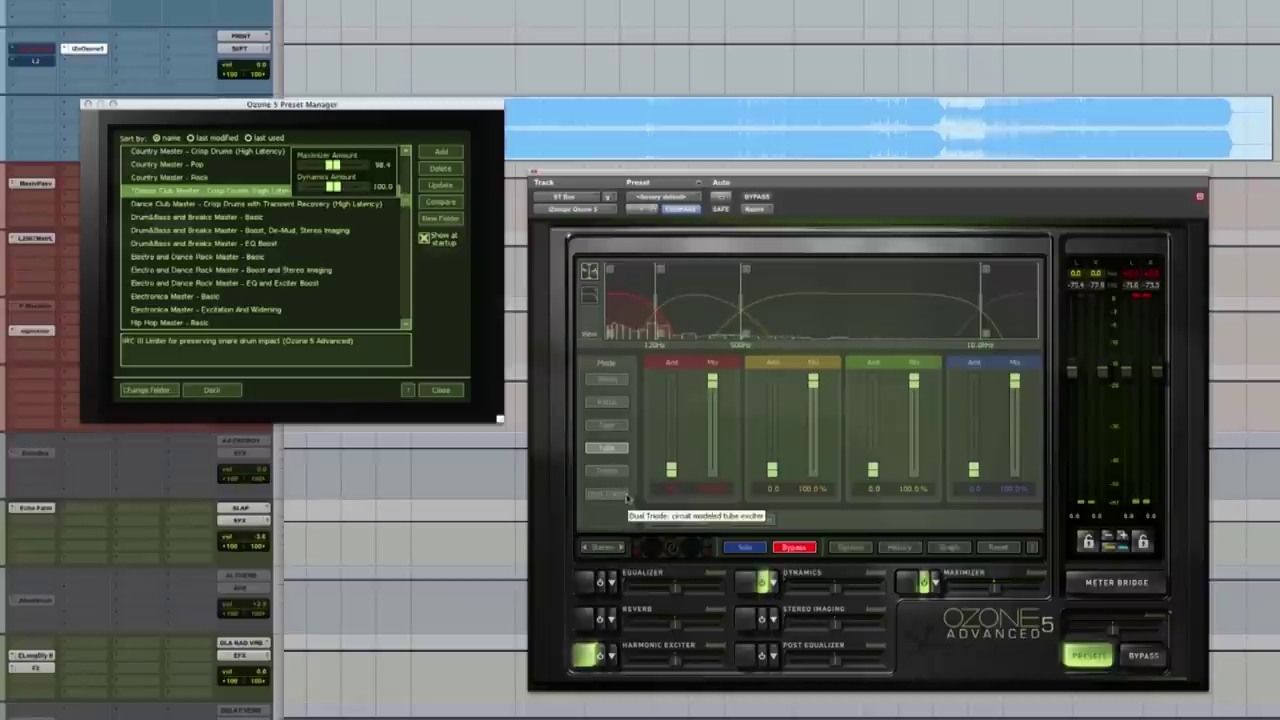
click(607, 472)
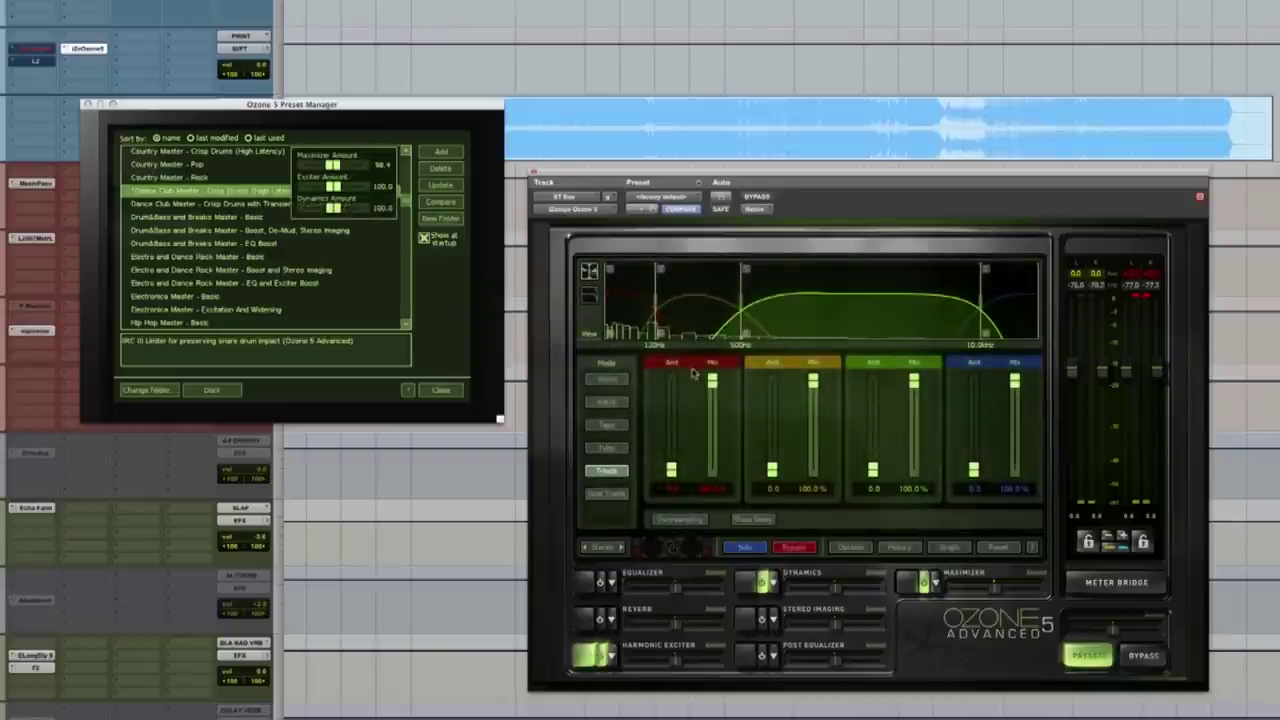
- During playback, set the exciter amounts to about 1.6, 6.9 and 9.1 on bands 1 to 3, with the middle crossover at 974 Hz
key(space)
drag(873, 472, 870, 416)
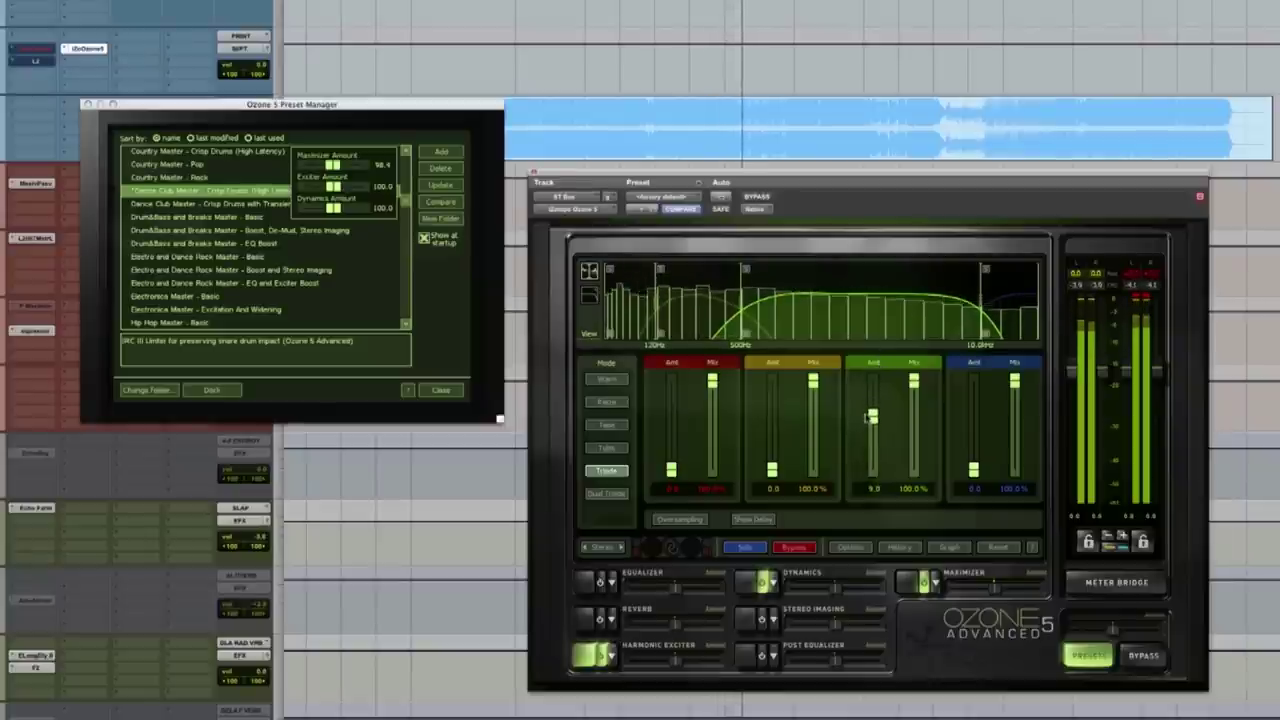
drag(771, 470, 771, 405)
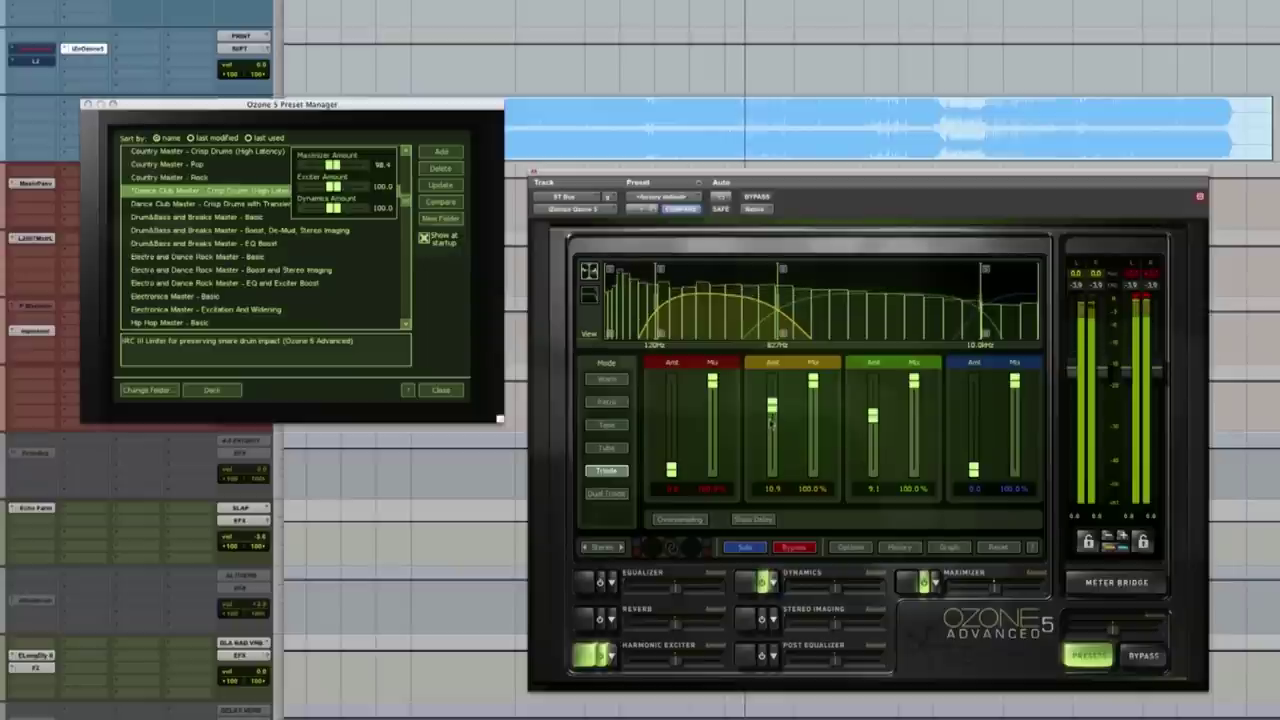
drag(775, 413, 769, 426)
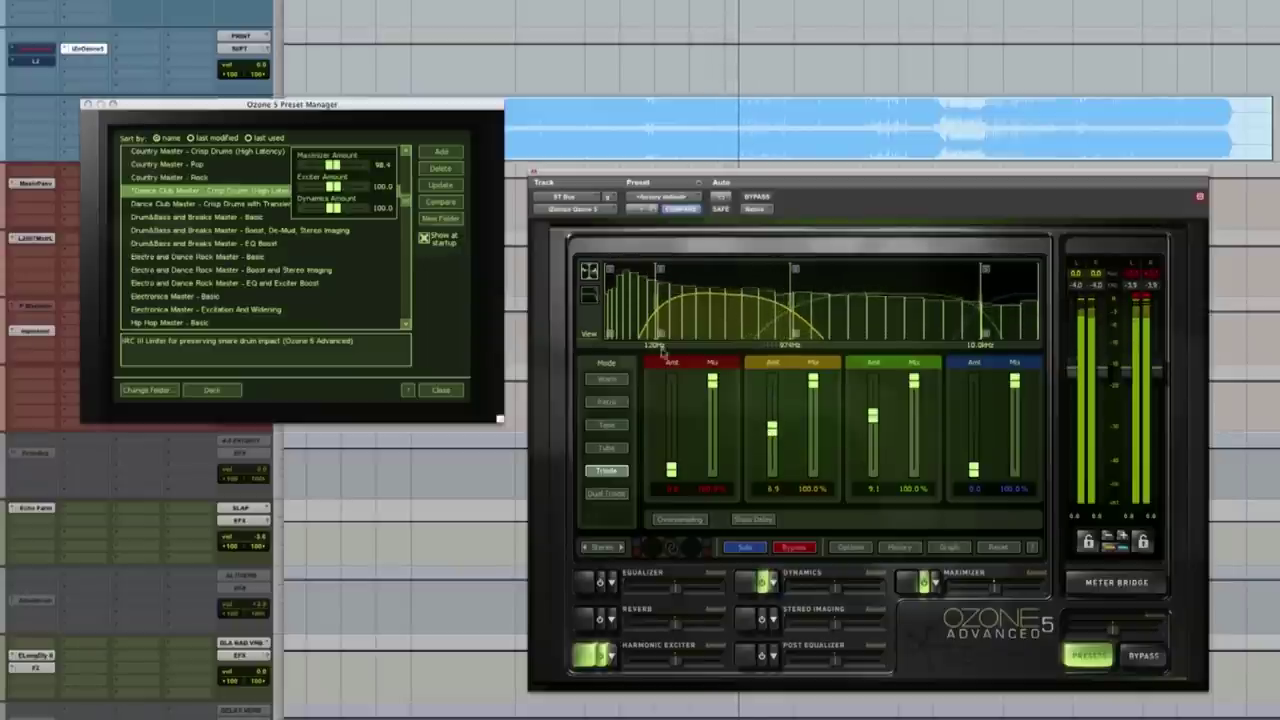
drag(673, 469, 674, 459)
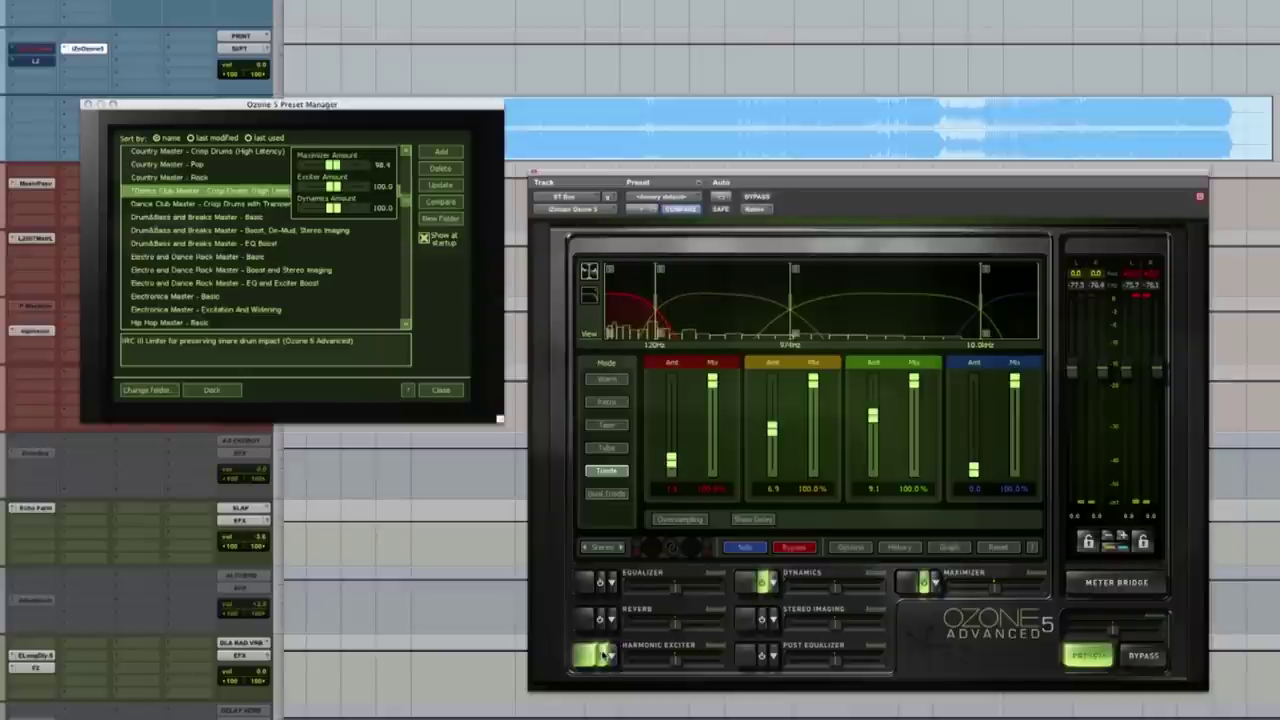
- Compare the track with the Harmonic Exciter and the Equalizer switched off and on during playback
click(604, 656)
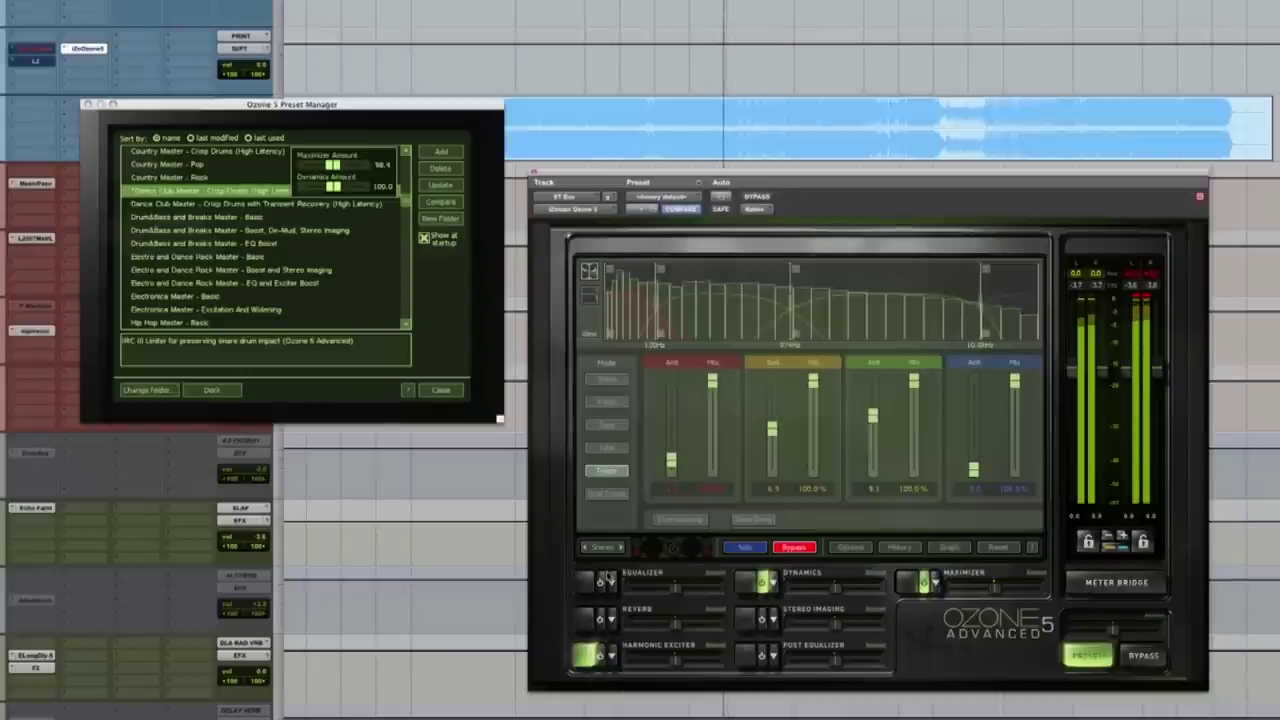
click(601, 581)
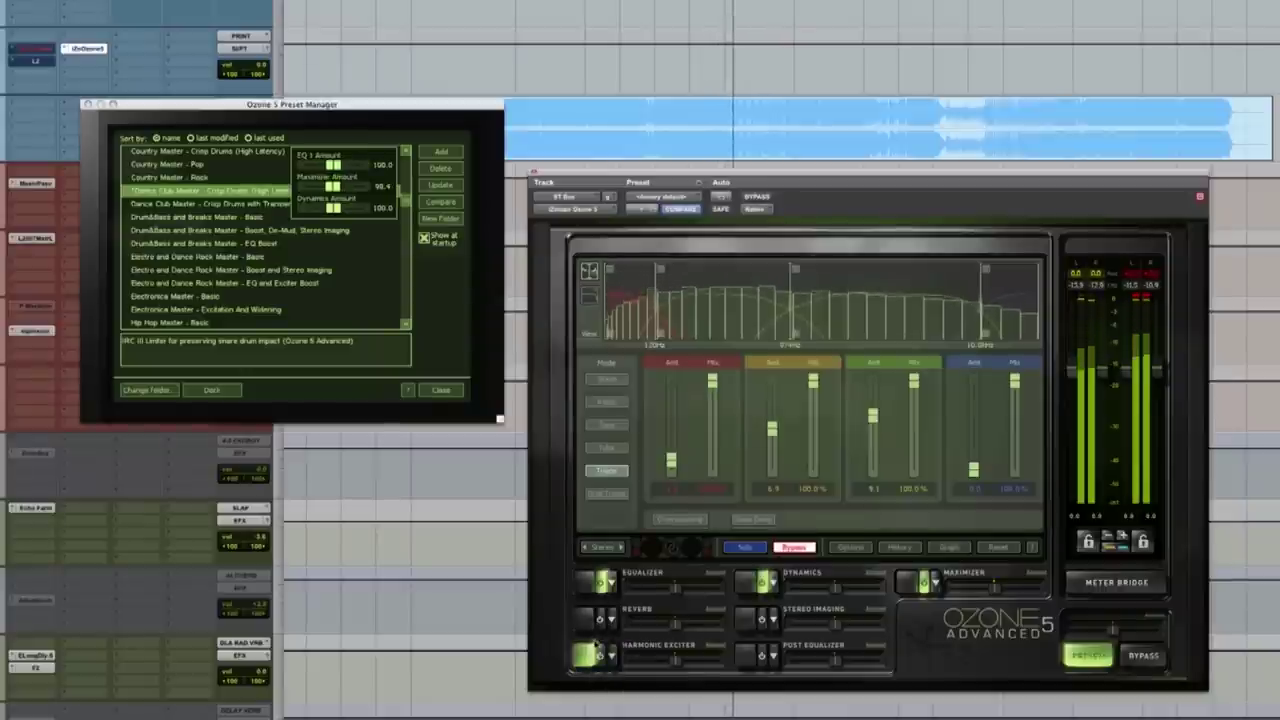
click(601, 581)
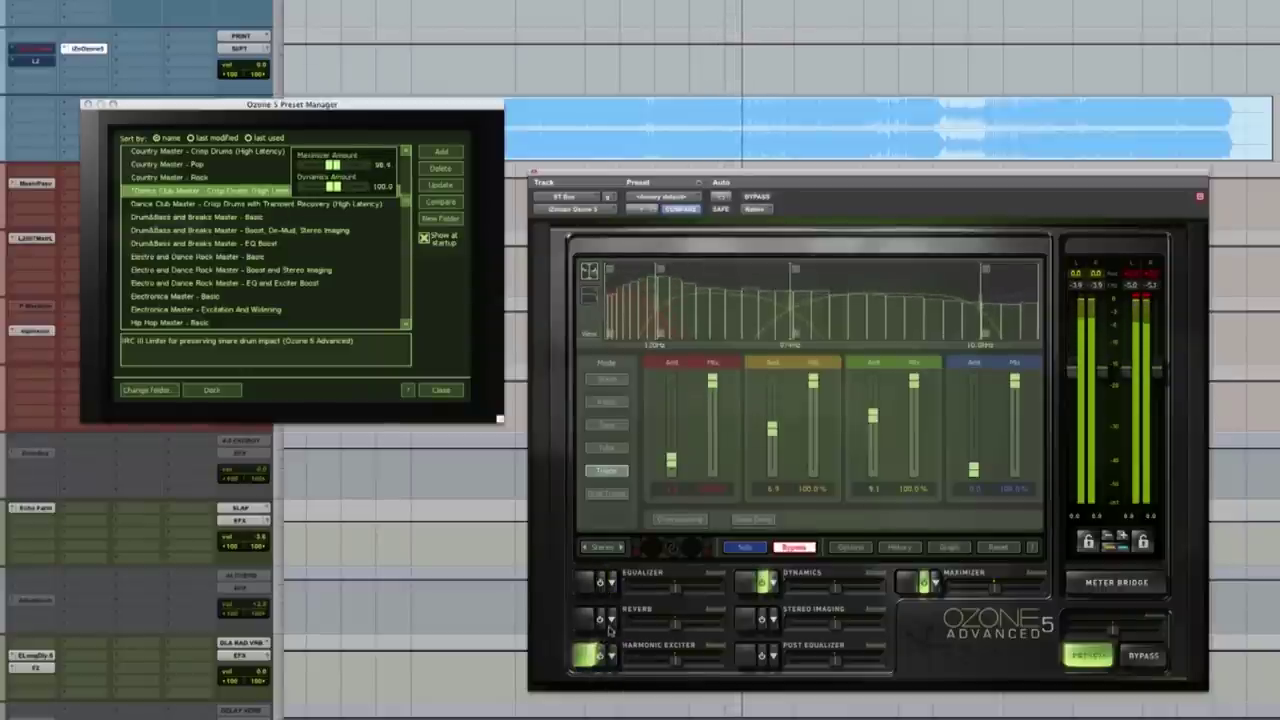
click(603, 652)
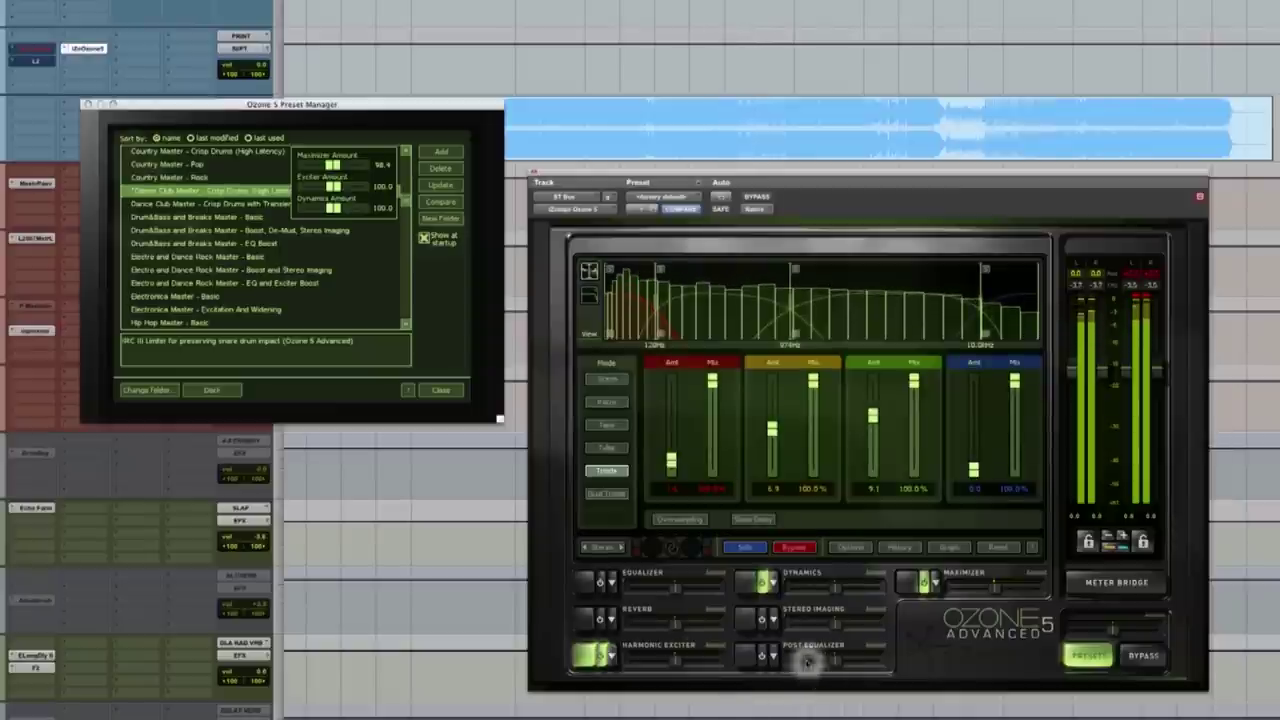
- Stop playback and load the House Master - Basic preset from the preset list
key(space)
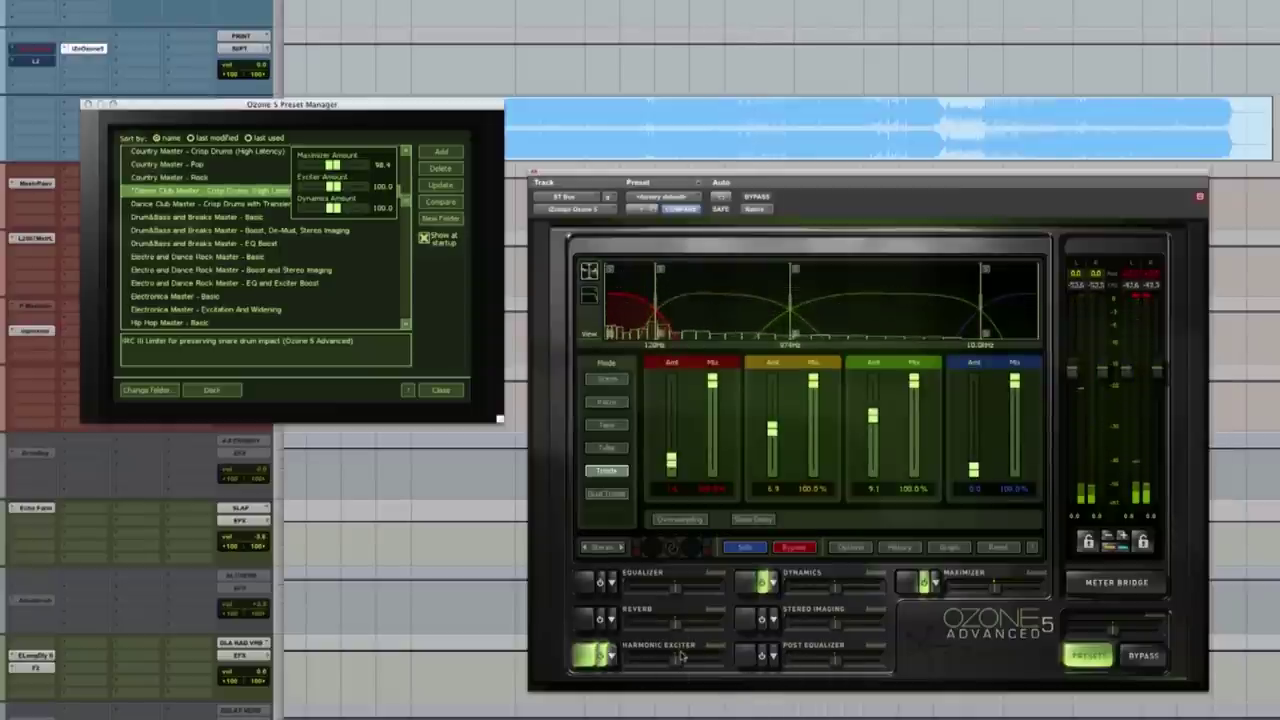
drag(659, 663, 648, 663)
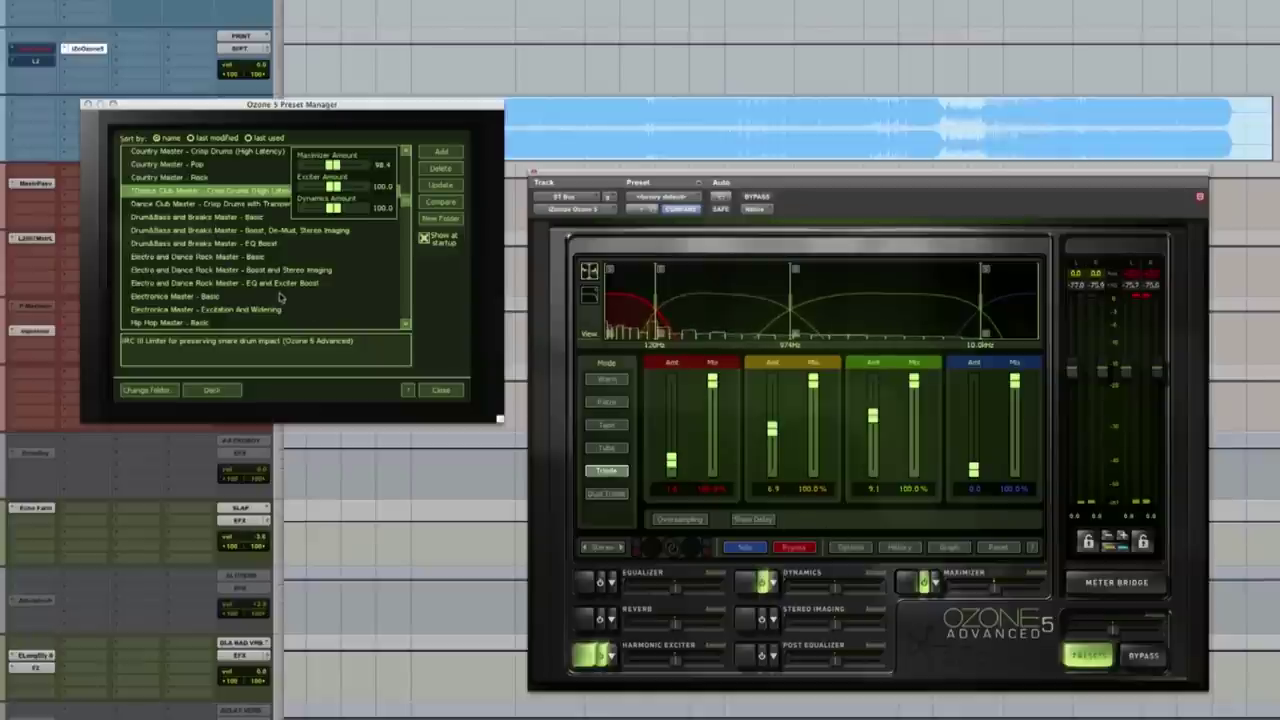
scroll(280, 298, down, 5)
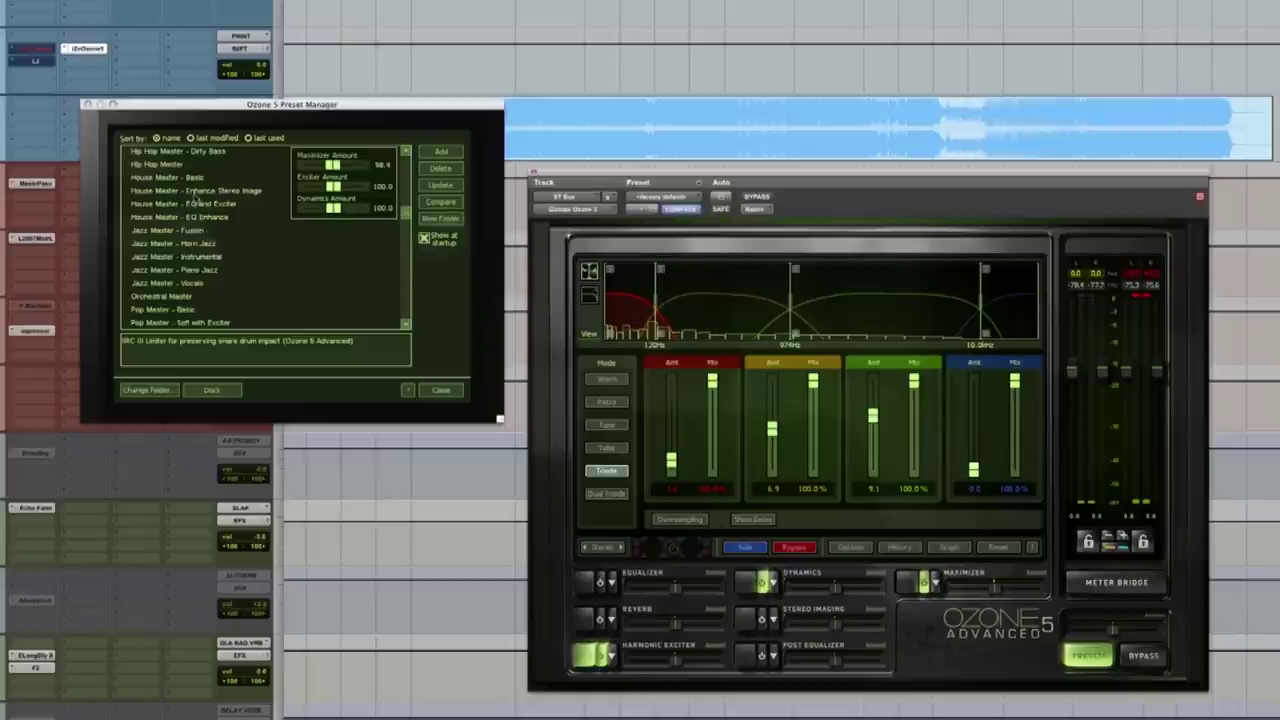
click(180, 183)
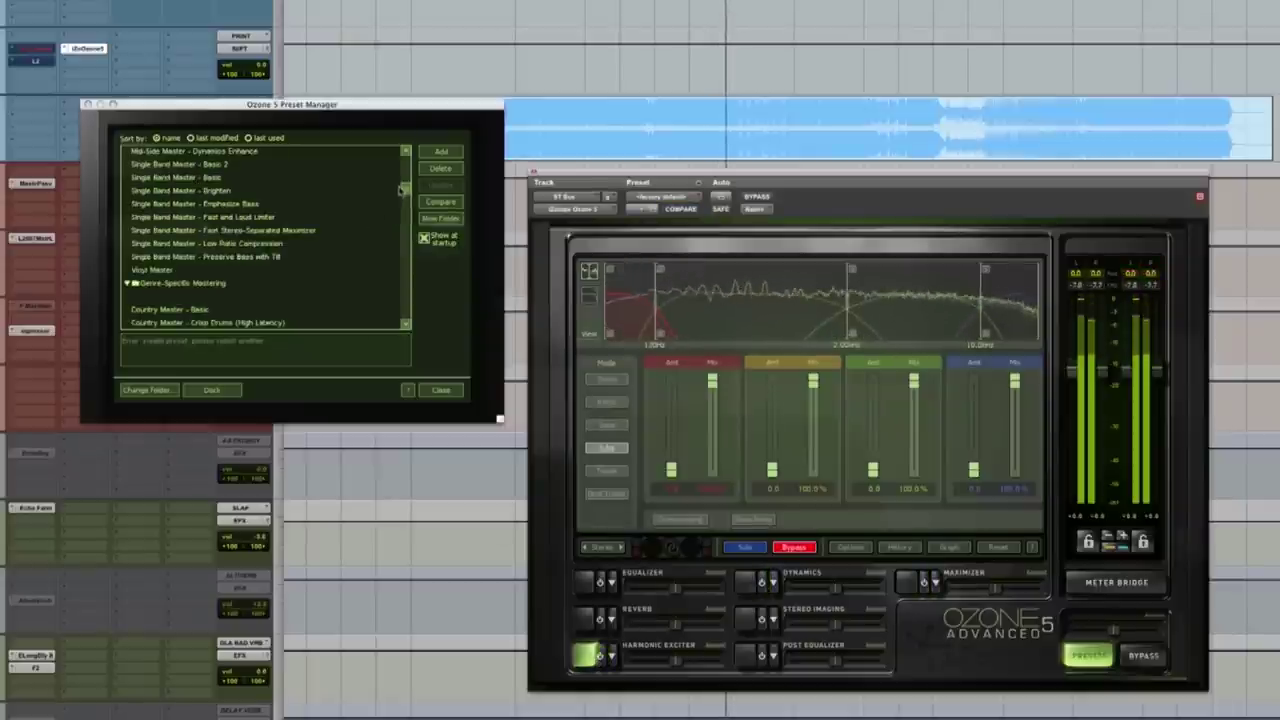
drag(405, 190, 403, 218)
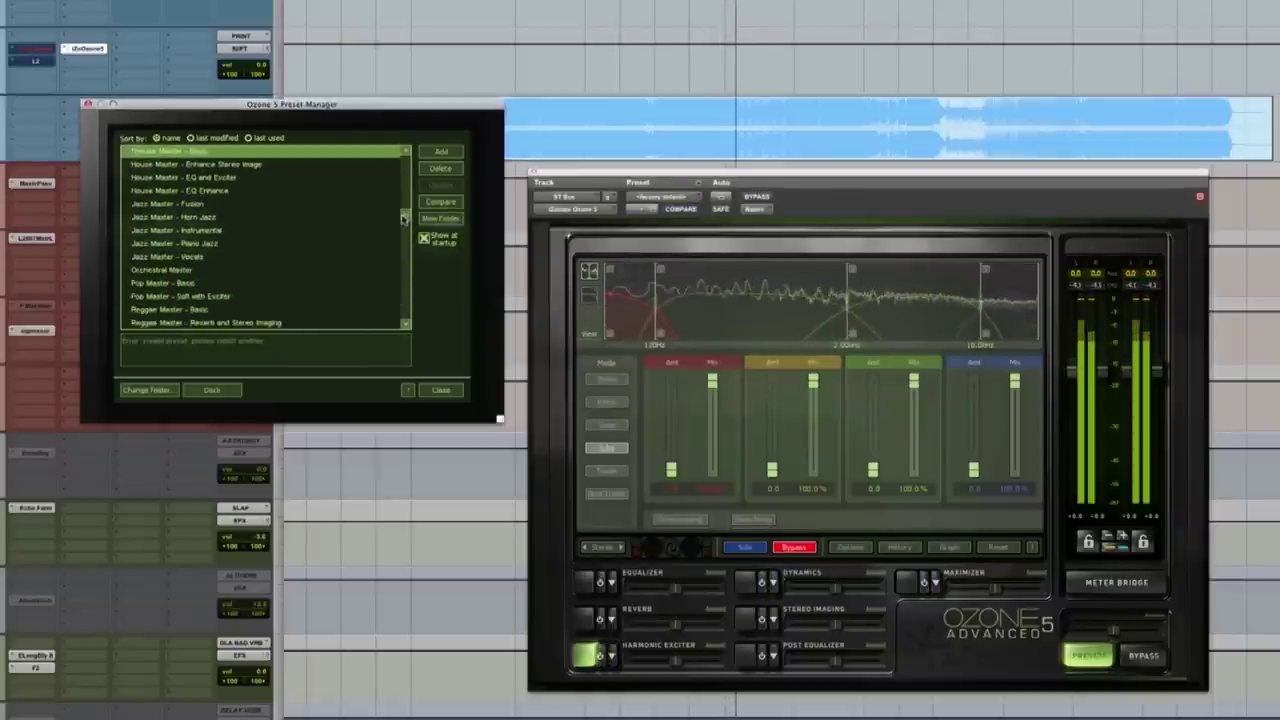
click(190, 150)
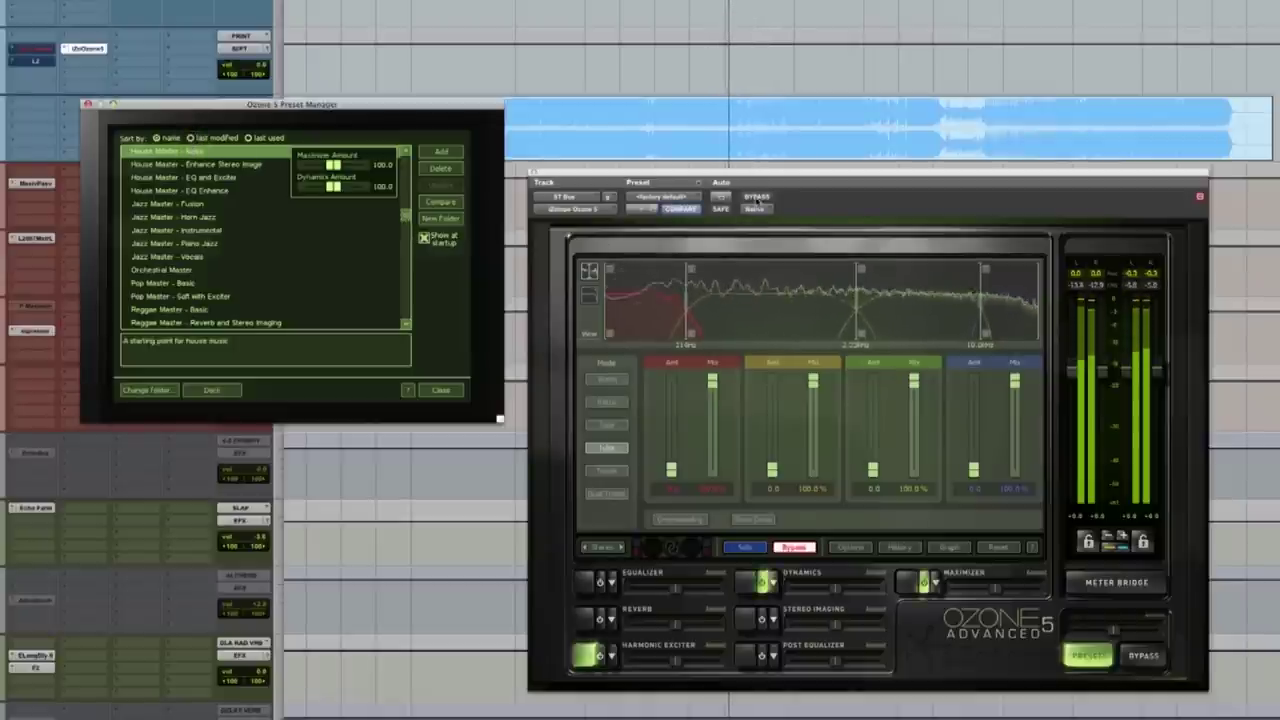
- Activate the Harmonic Exciter and compare the track with the whole plug-in bypassed and active during playback
click(789, 547)
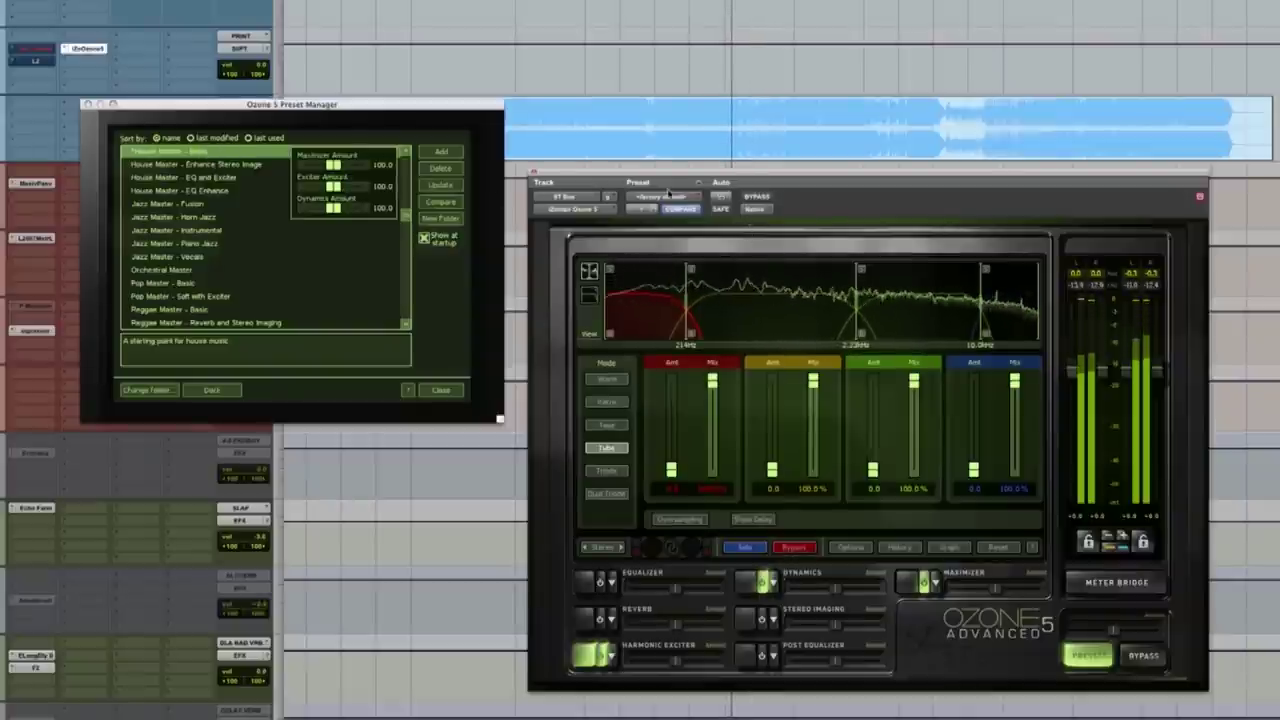
click(752, 198)
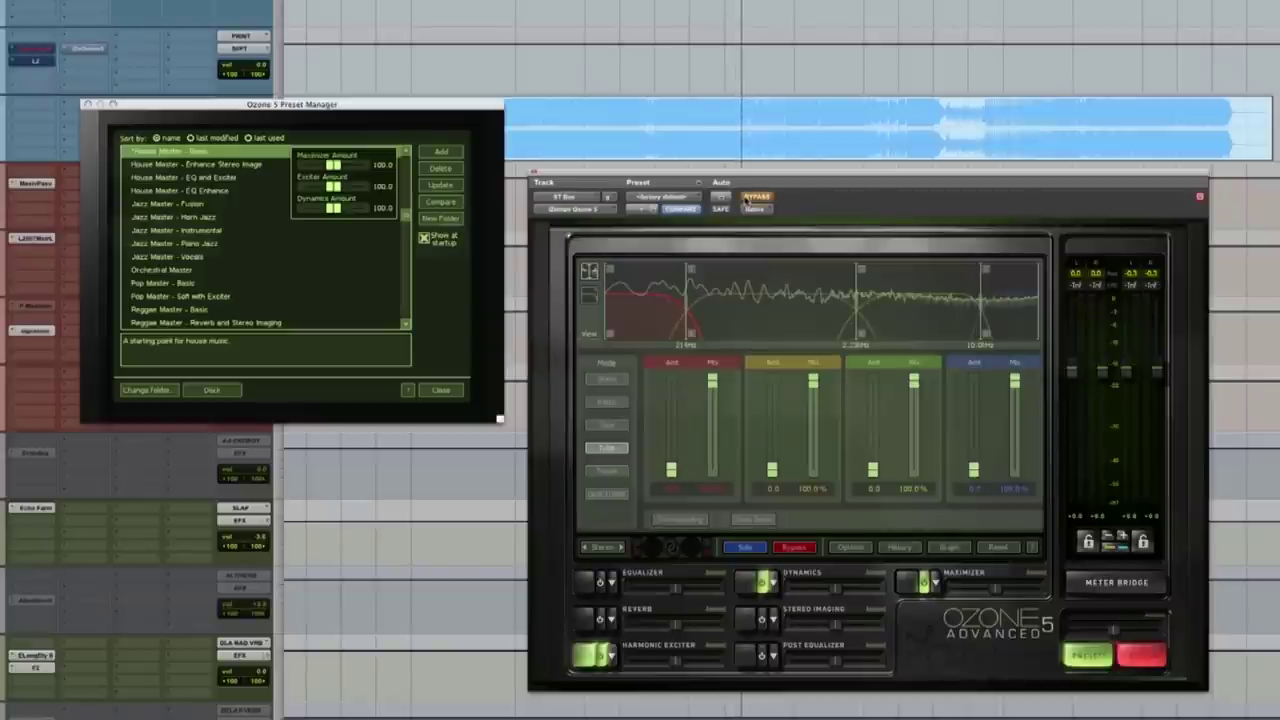
click(745, 198)
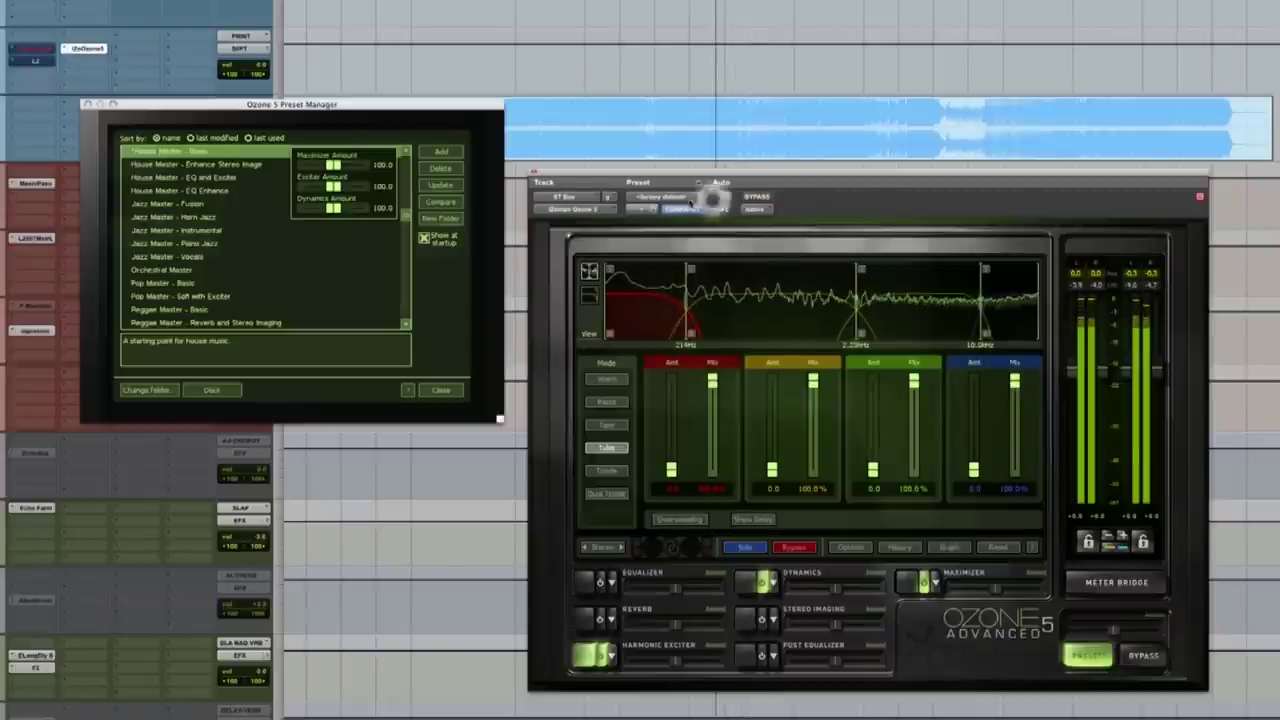
- During playback, audition the Dance Club Master - Crisp Drums (High Latency) preset and load Hip Hop Master - Basic instead
click(405, 210)
scroll(405, 208, up, 3)
scroll(405, 208, up, 3)
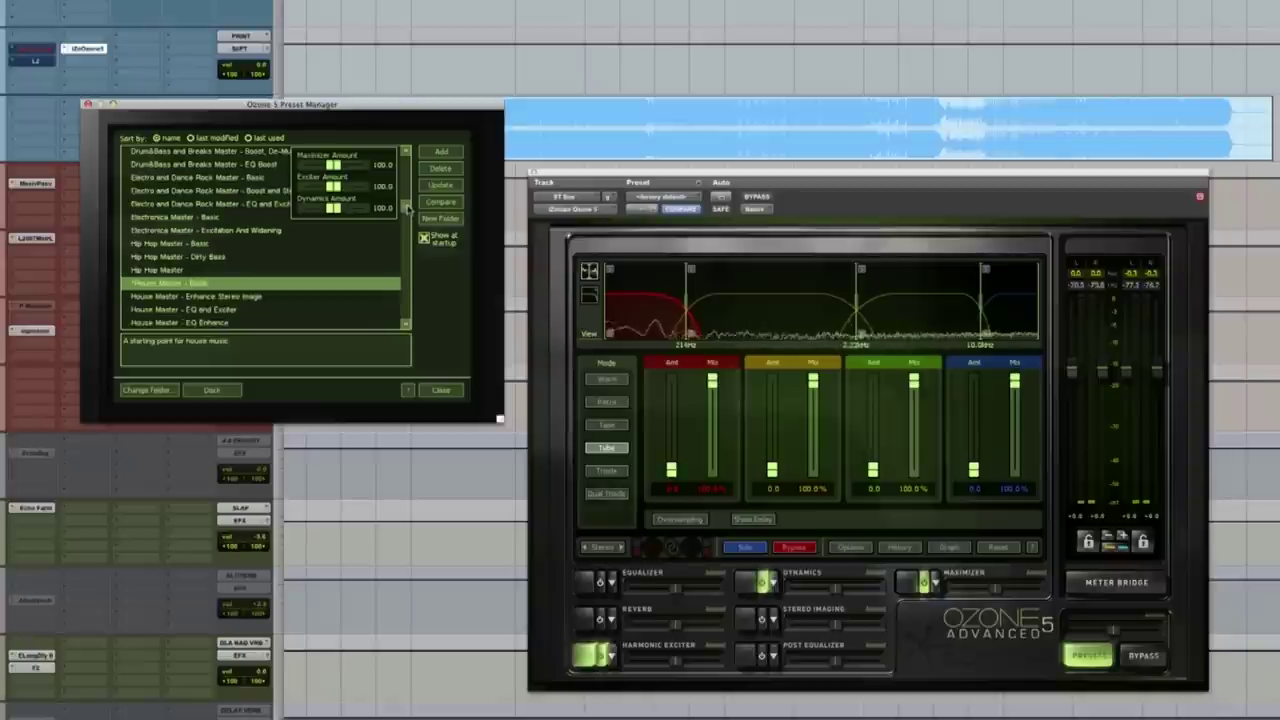
scroll(405, 206, up, 4)
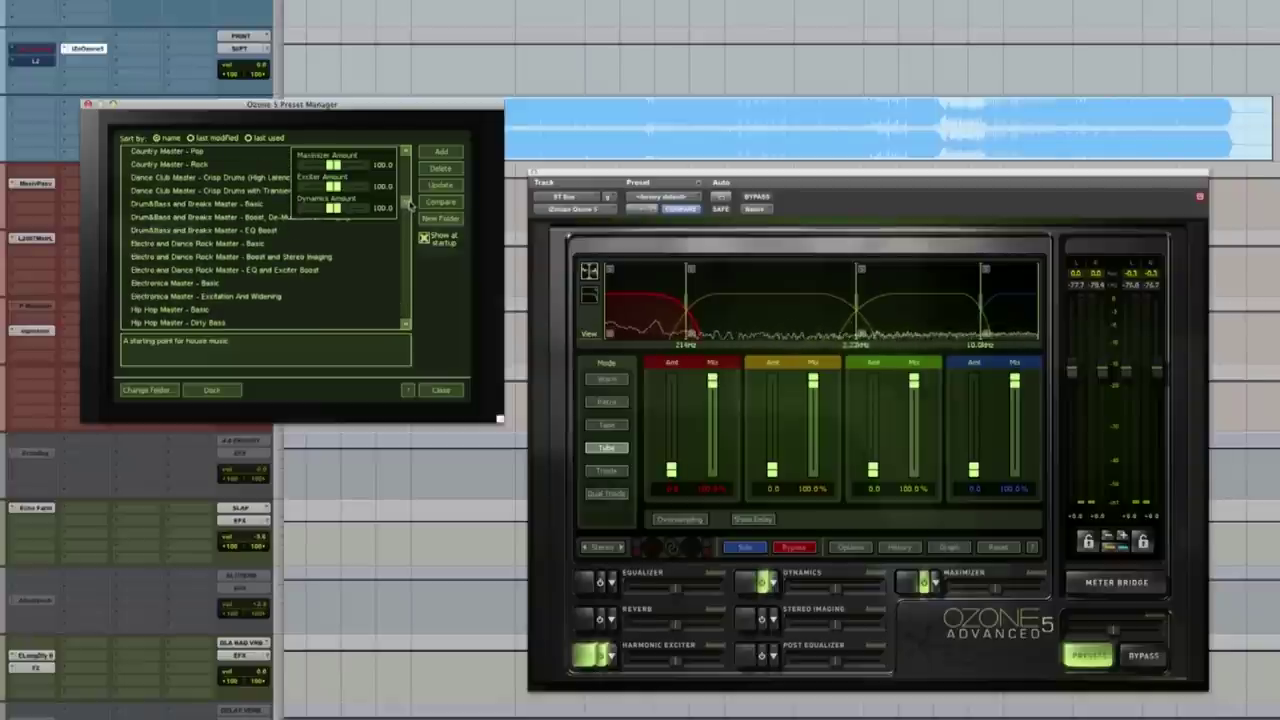
key(space)
click(209, 177)
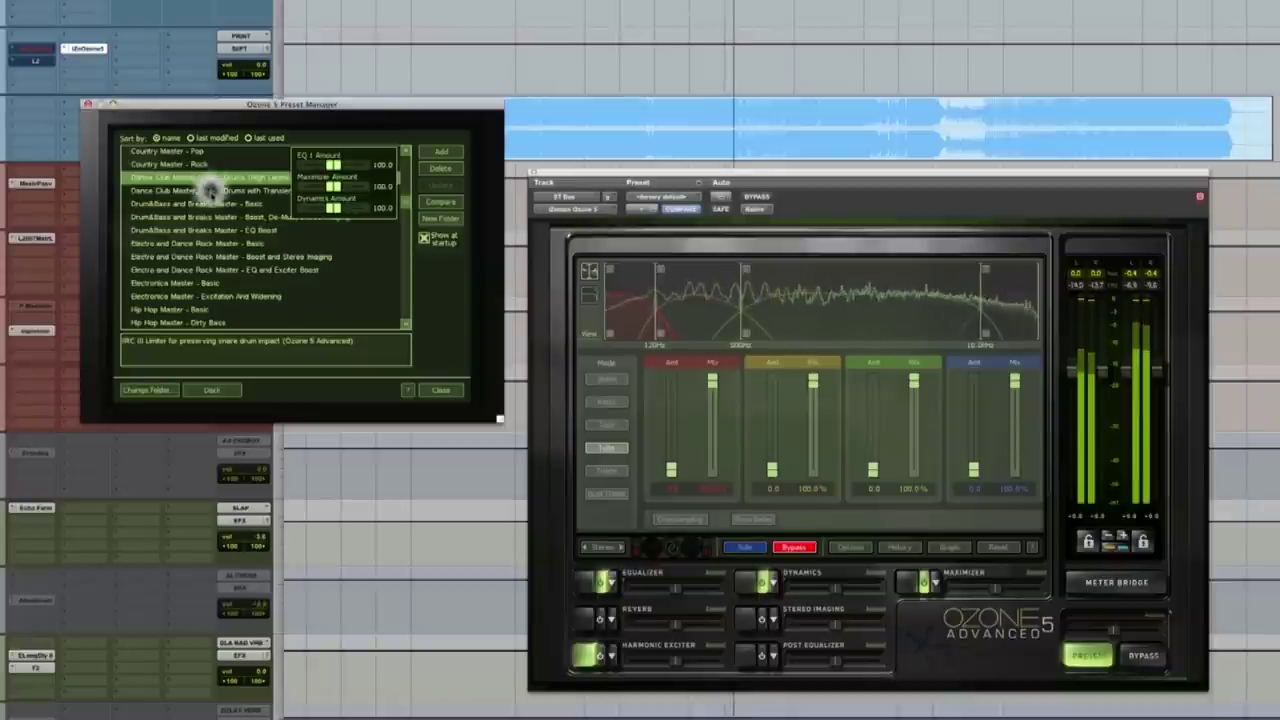
click(176, 311)
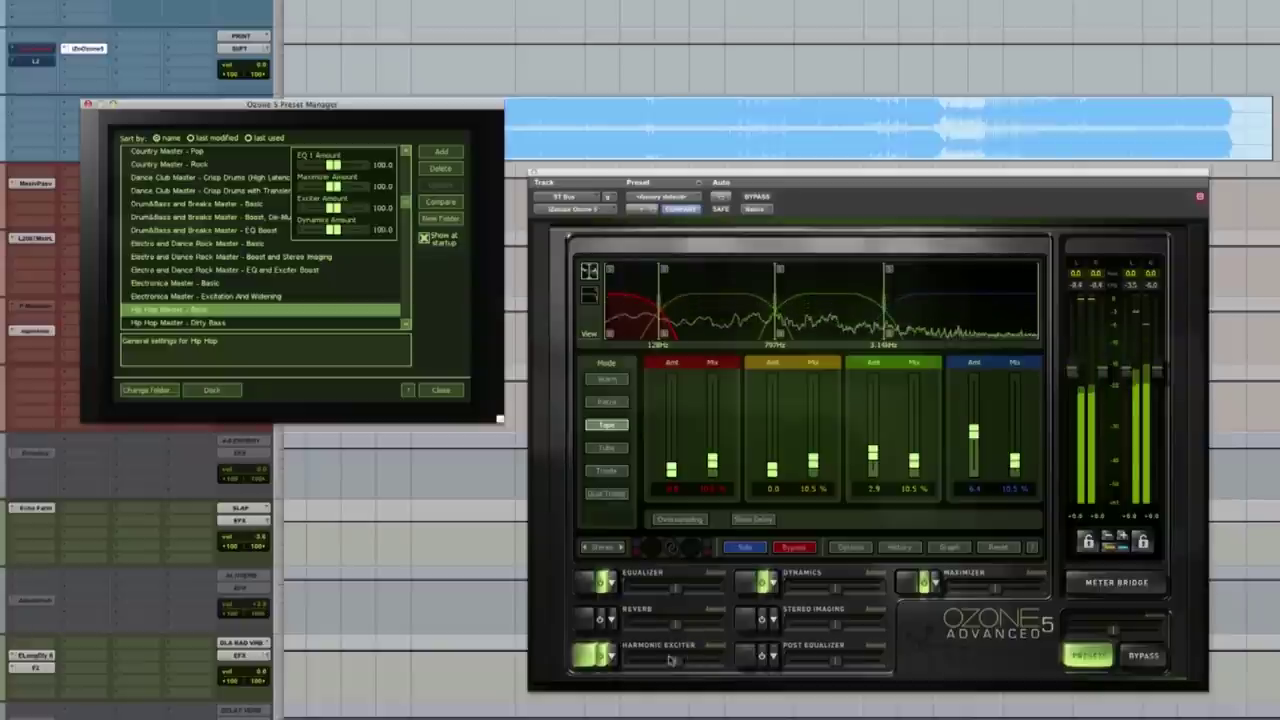
- Restart playback and raise the Harmonic Exciter amounts to about 8.2 on band 3 and about 13 on band 4
key(space)
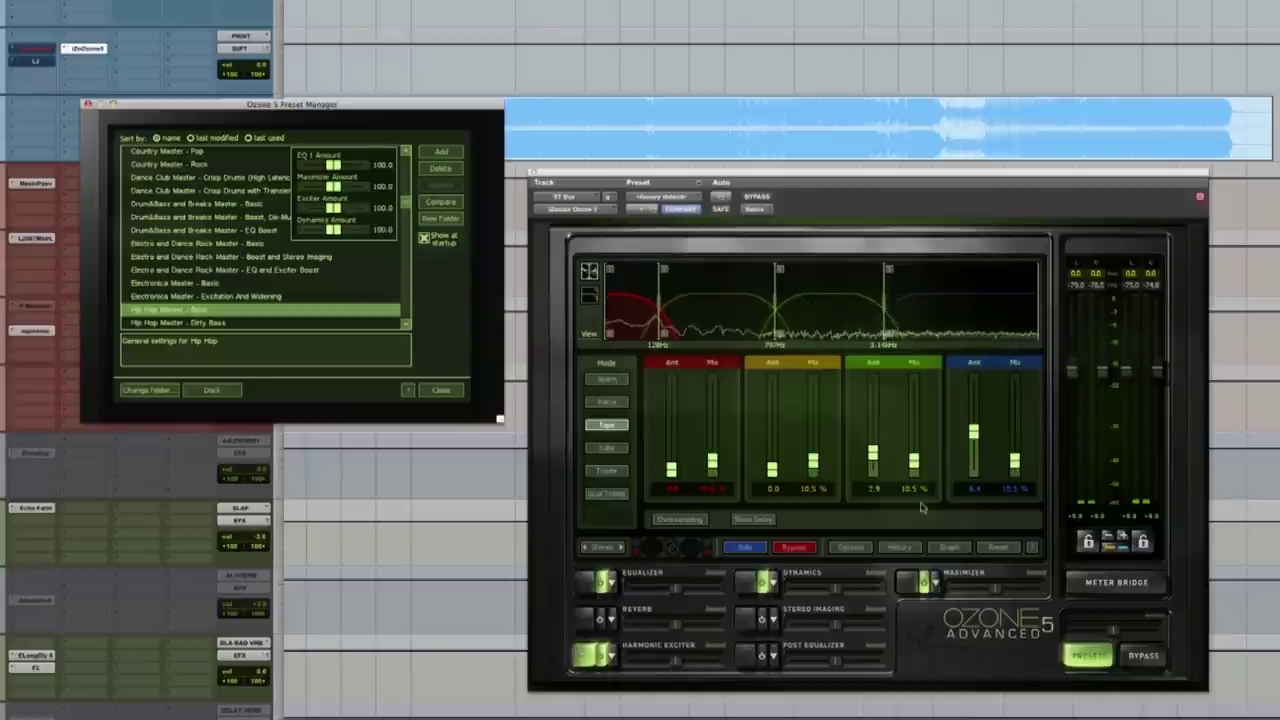
key(space)
drag(872, 453, 872, 423)
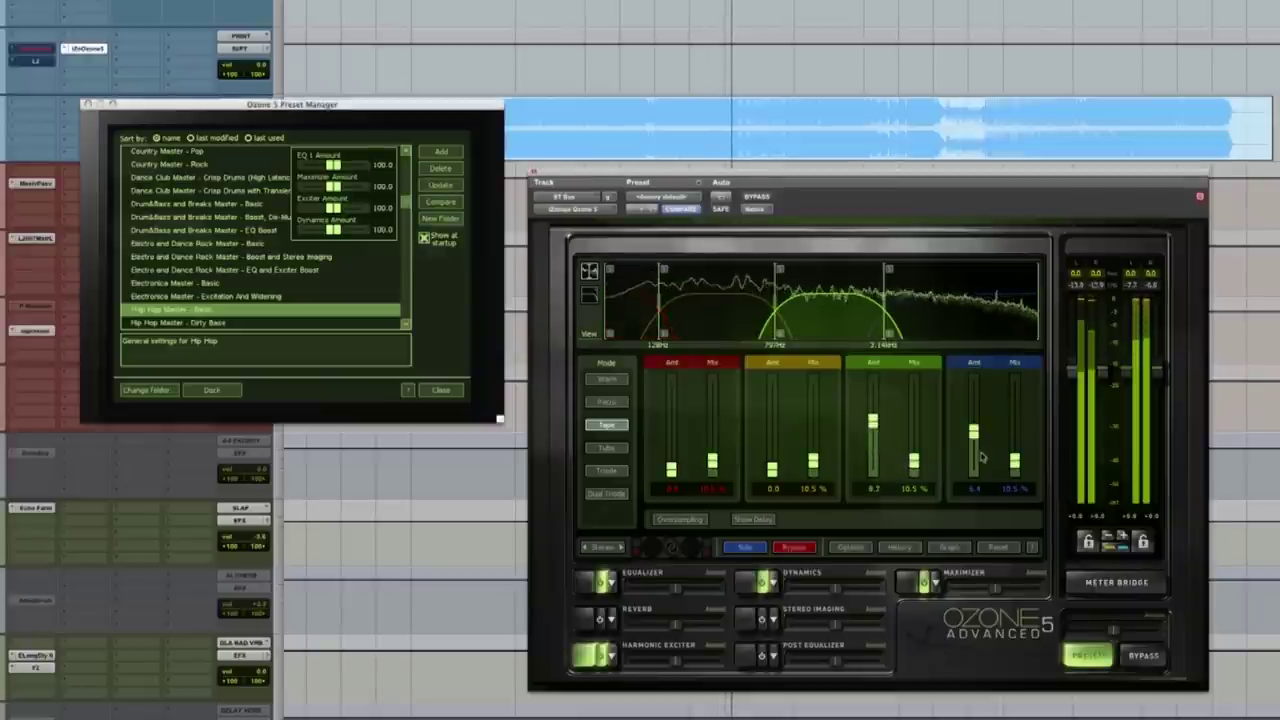
drag(973, 430, 973, 396)
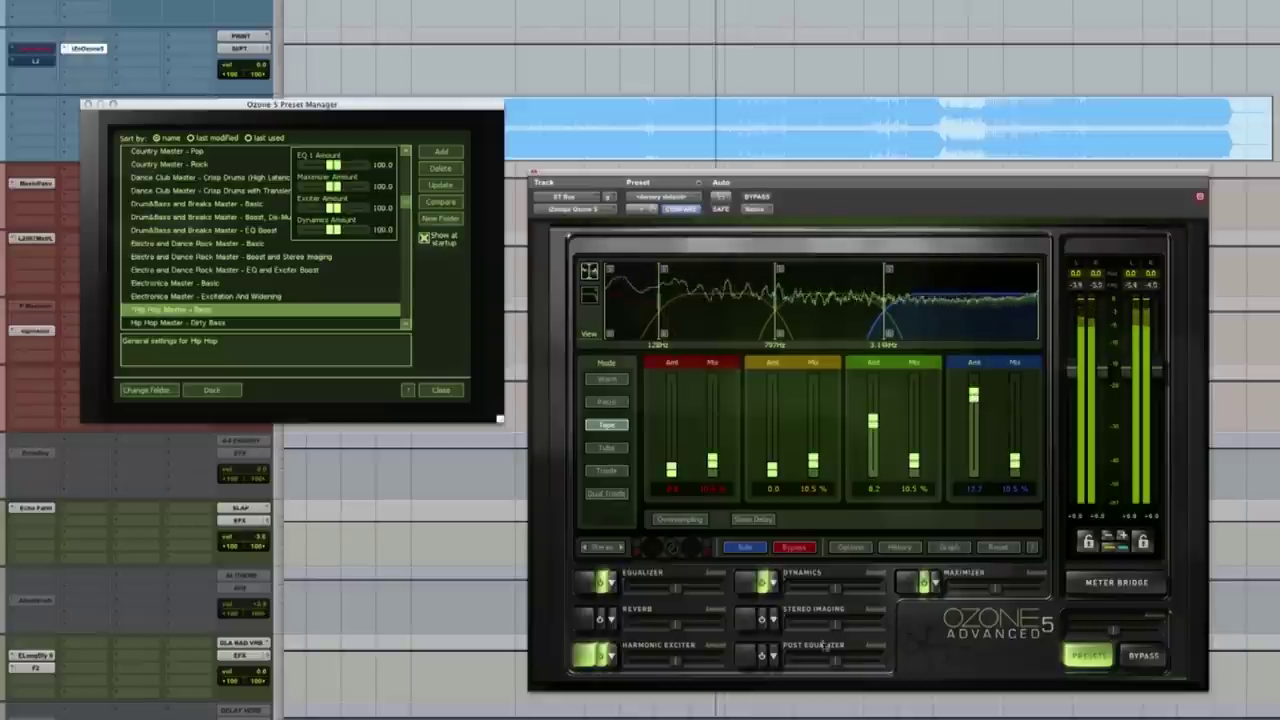